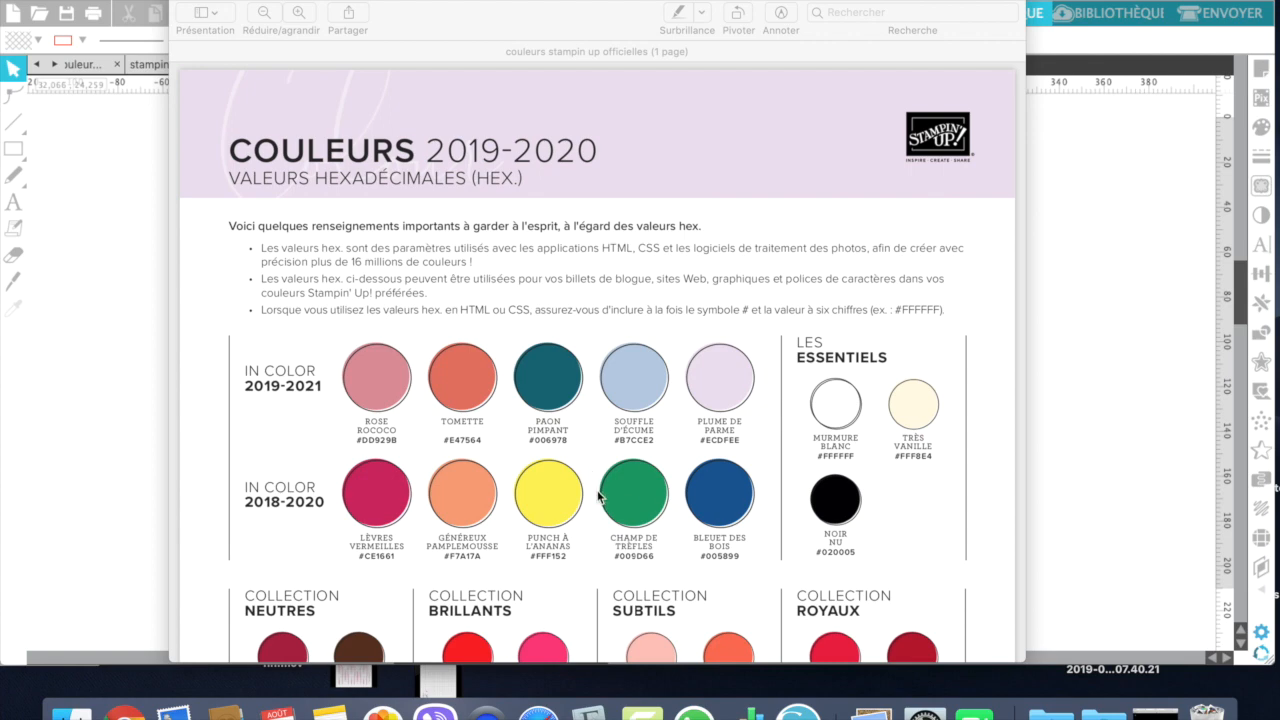
# Step: Dismiss the hexadecimal colour PDF and examine the In Color and Neutres swatches, names and hex codes on the palette sheet
pyautogui.click(183, 3)
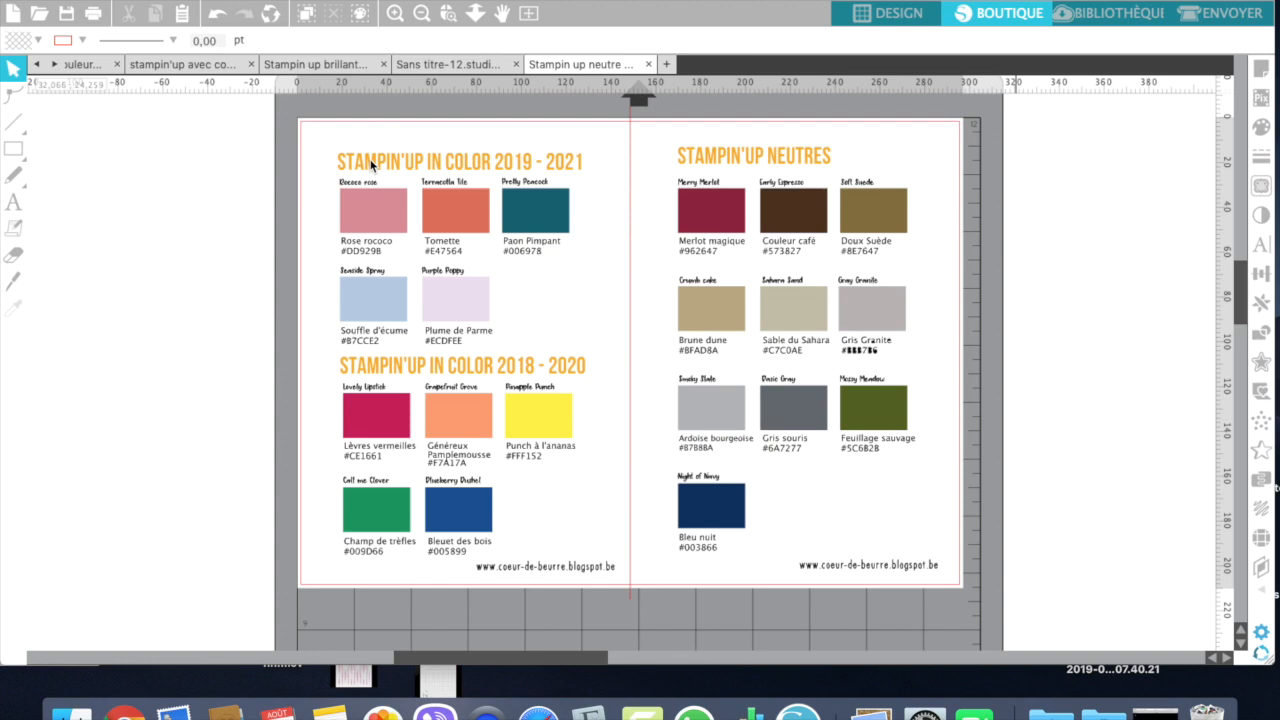
pyautogui.moveTo(309, 133); pyautogui.dragTo(650, 393)
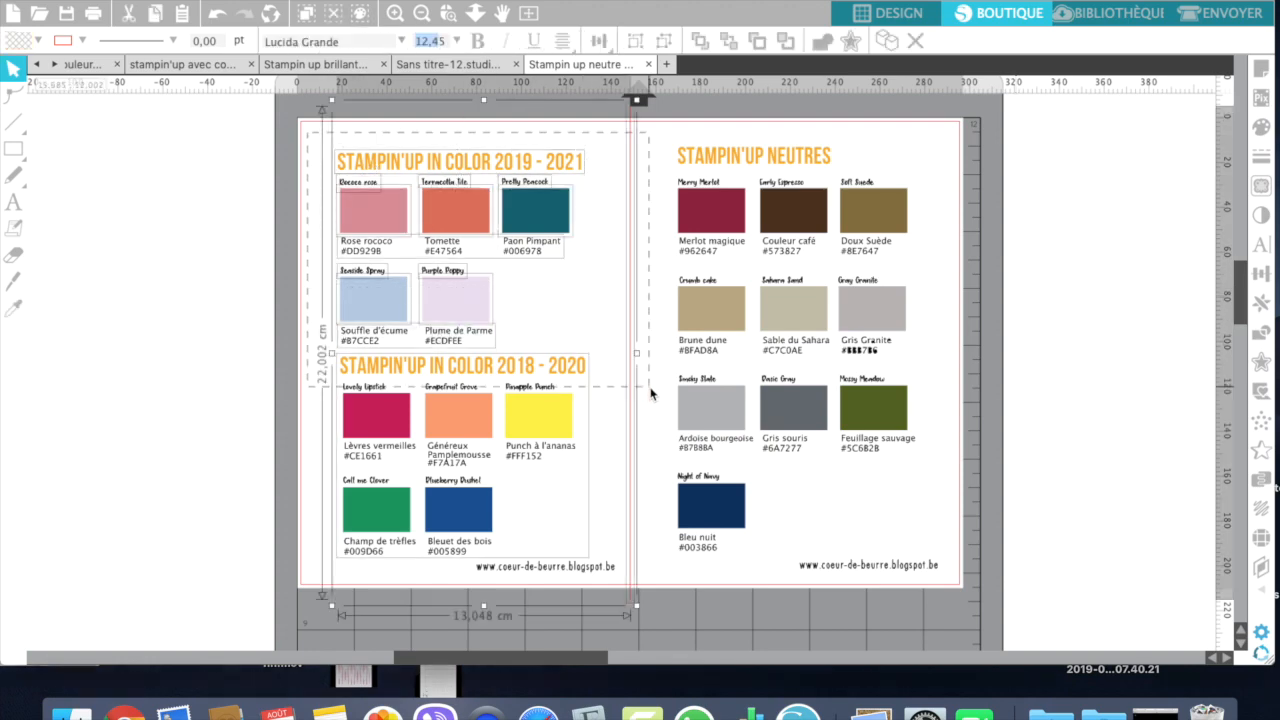
pyautogui.click(145, 205)
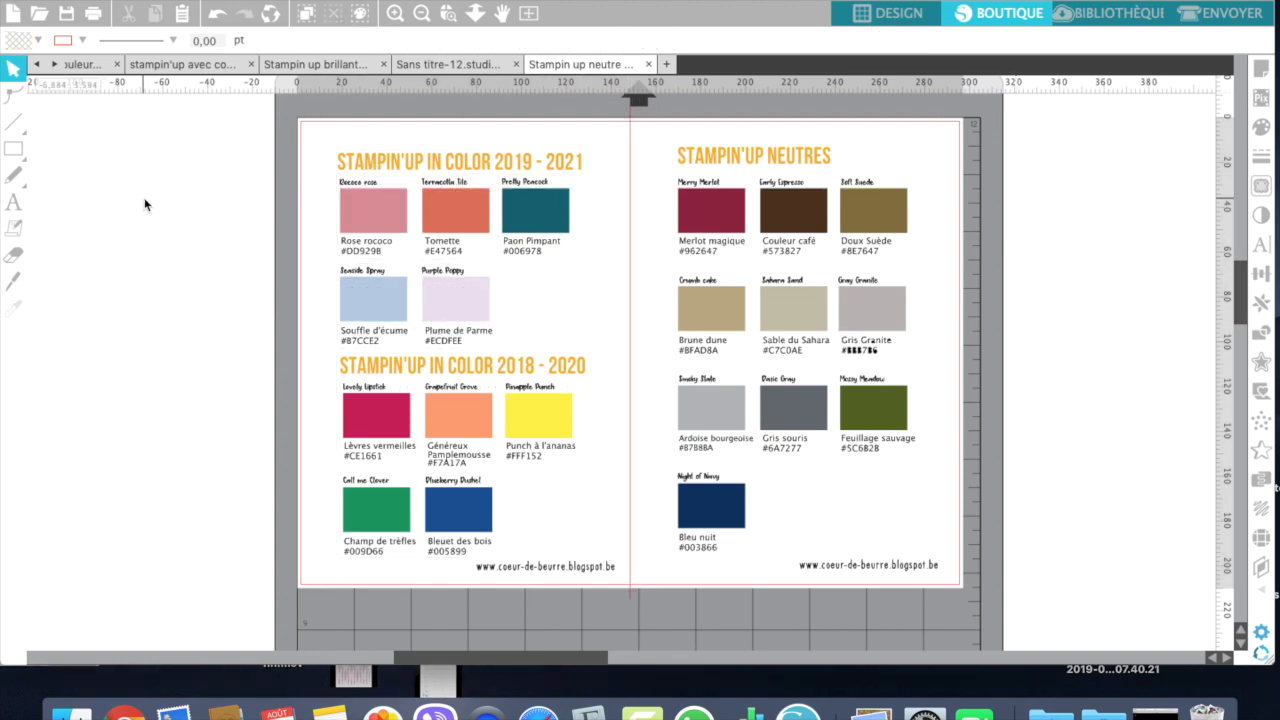
pyautogui.press('z')
pyautogui.moveTo(299, 127); pyautogui.dragTo(957, 584)
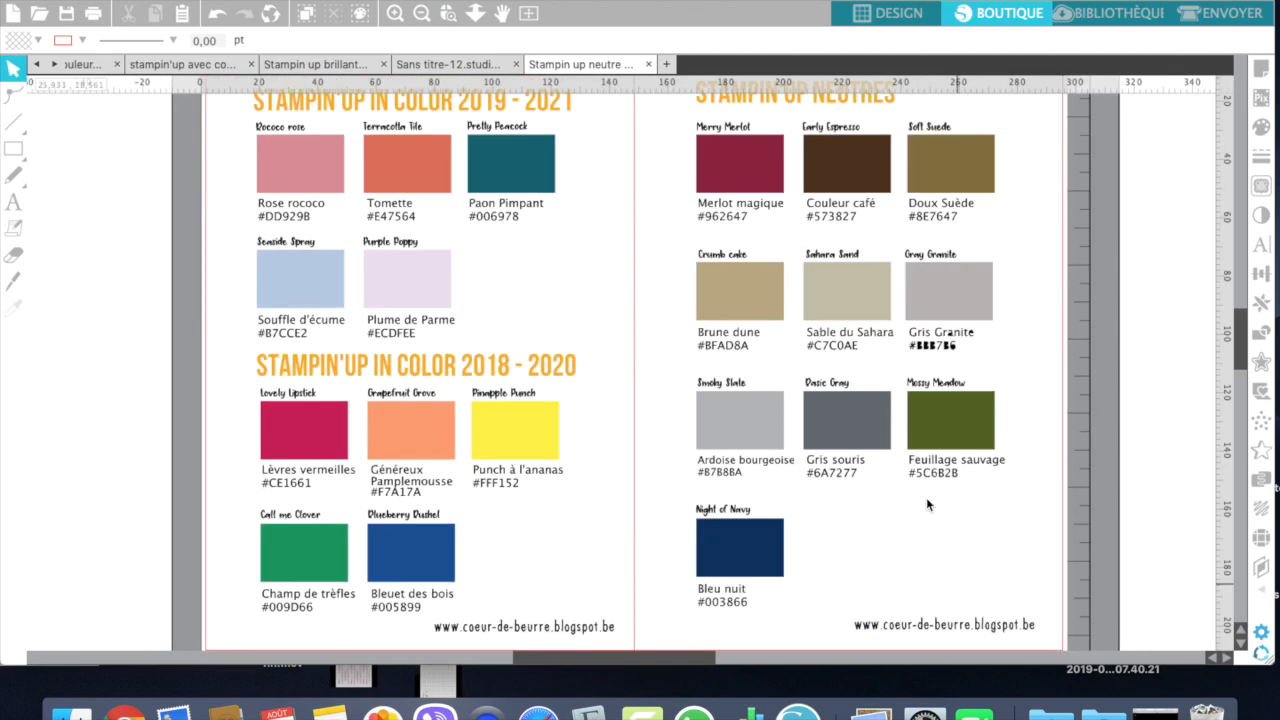
pyautogui.scroll(3, 893, 411)
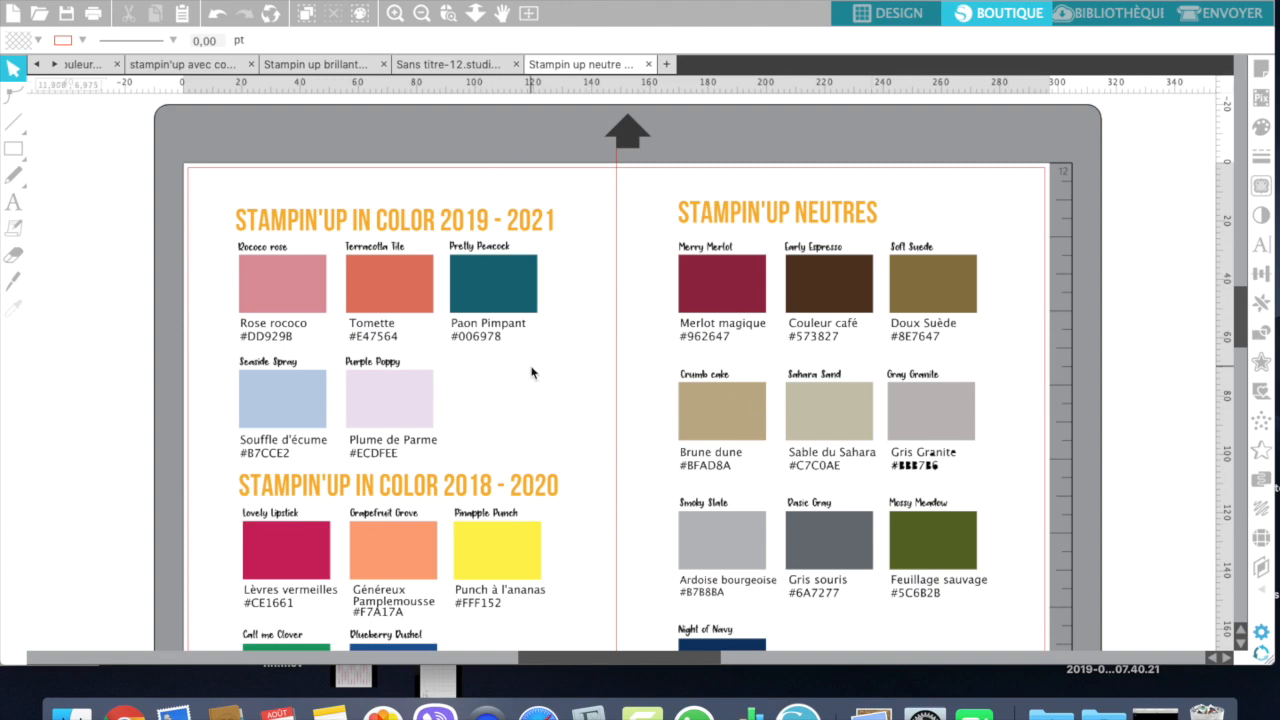
pyautogui.scroll(-2, 531, 372)
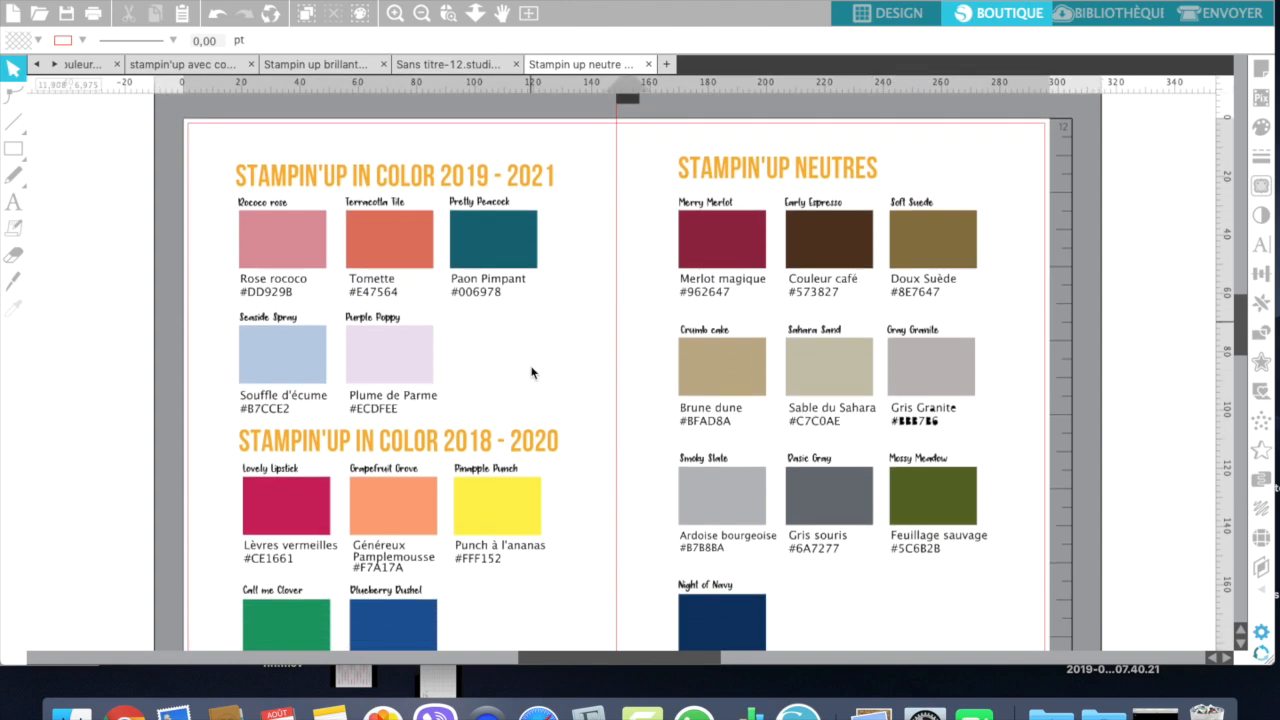
pyautogui.scroll(-2, 531, 372)
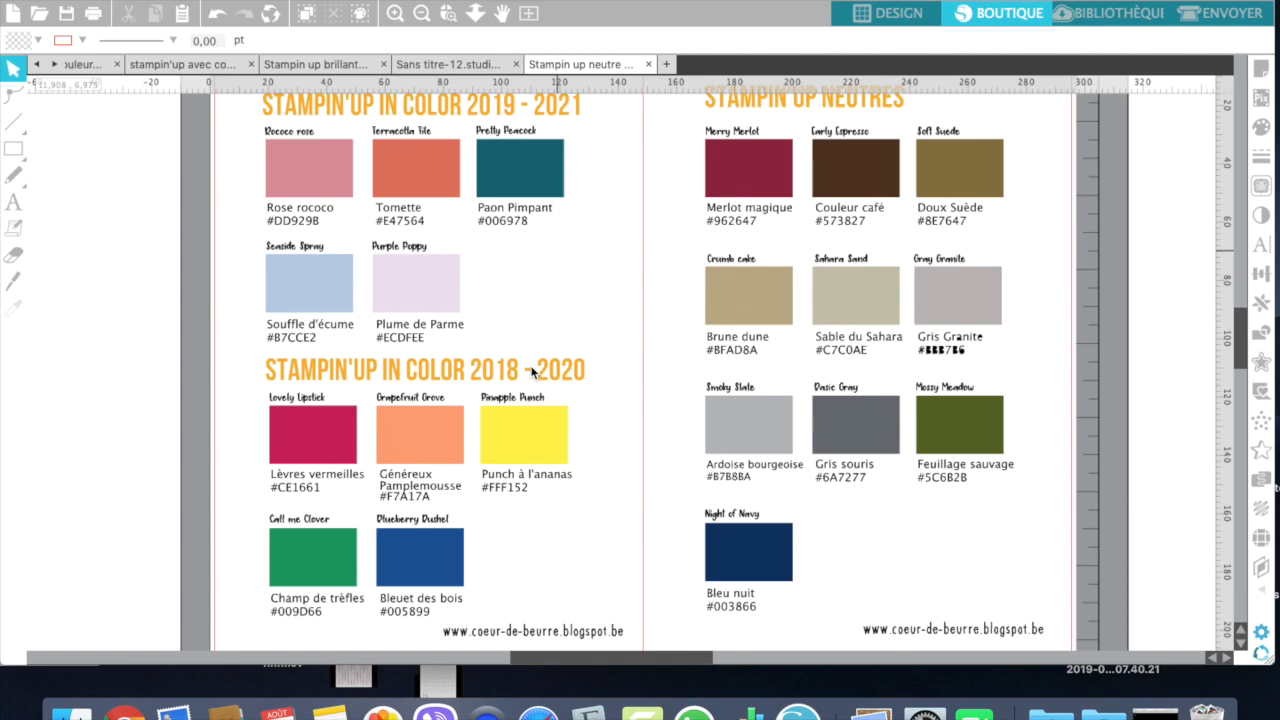
pyautogui.scroll(3, 533, 322)
pyautogui.hscroll(3, 533, 322)
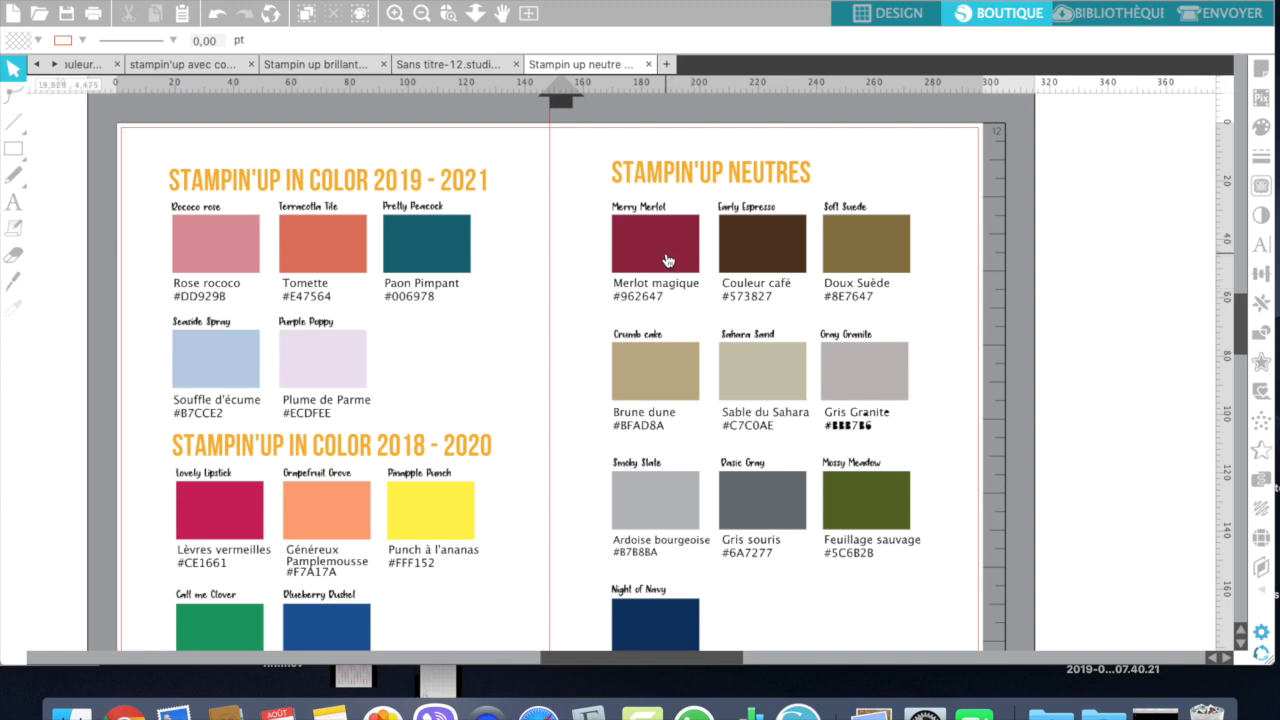
# Step: Draw a rounded rectangle outside the page beside the Neutres swatches and fill it with the sampled Merlot magique colour
pyautogui.moveTo(14, 150)
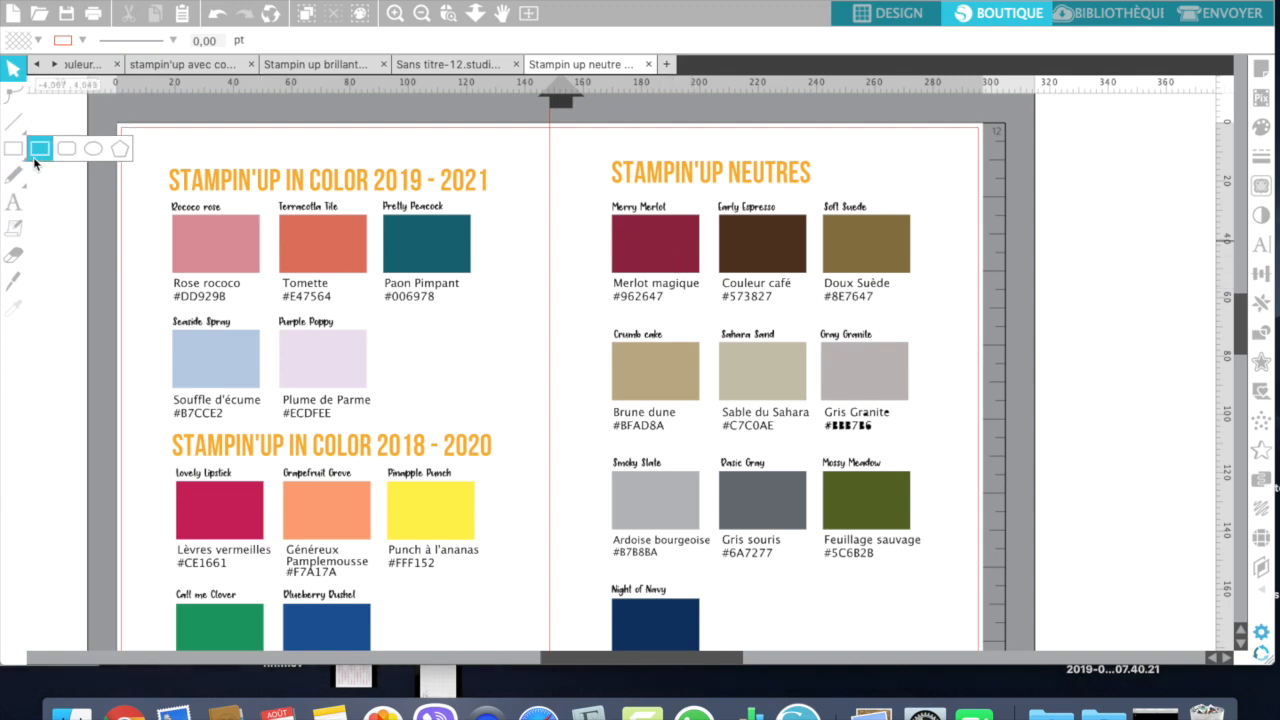
pyautogui.click(67, 150)
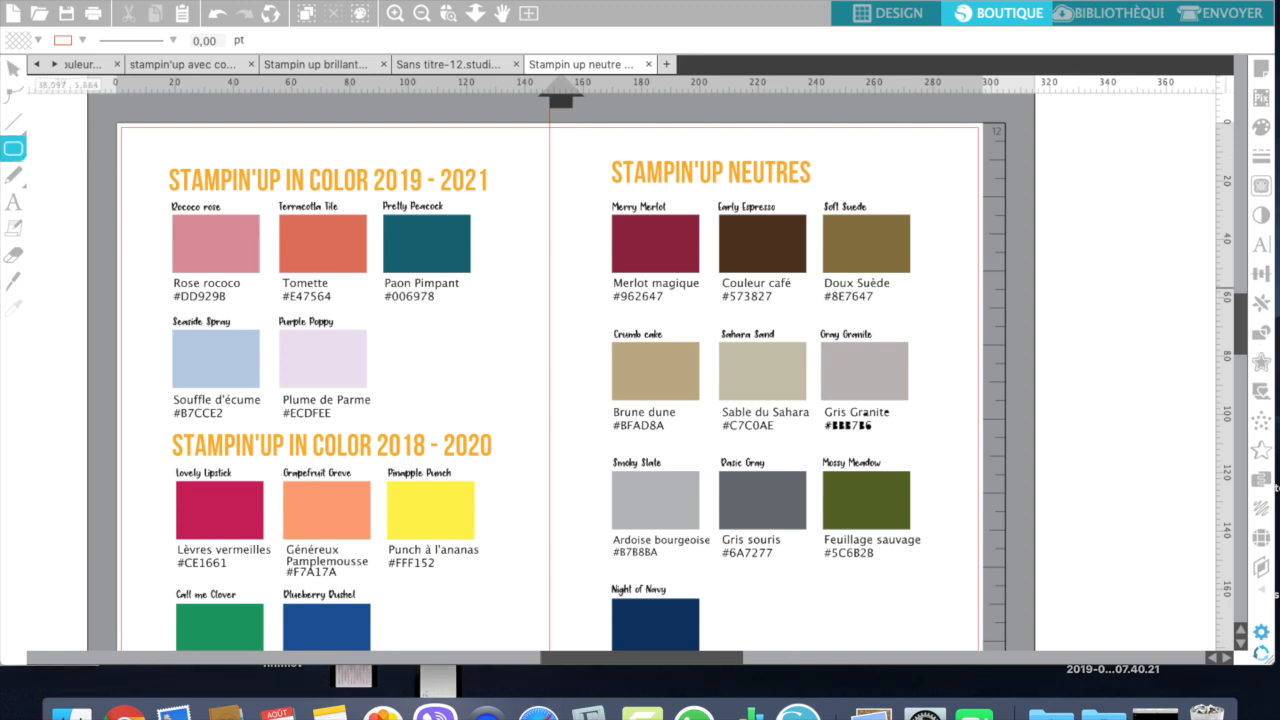
pyautogui.moveTo(1056, 161); pyautogui.dragTo(1194, 331)
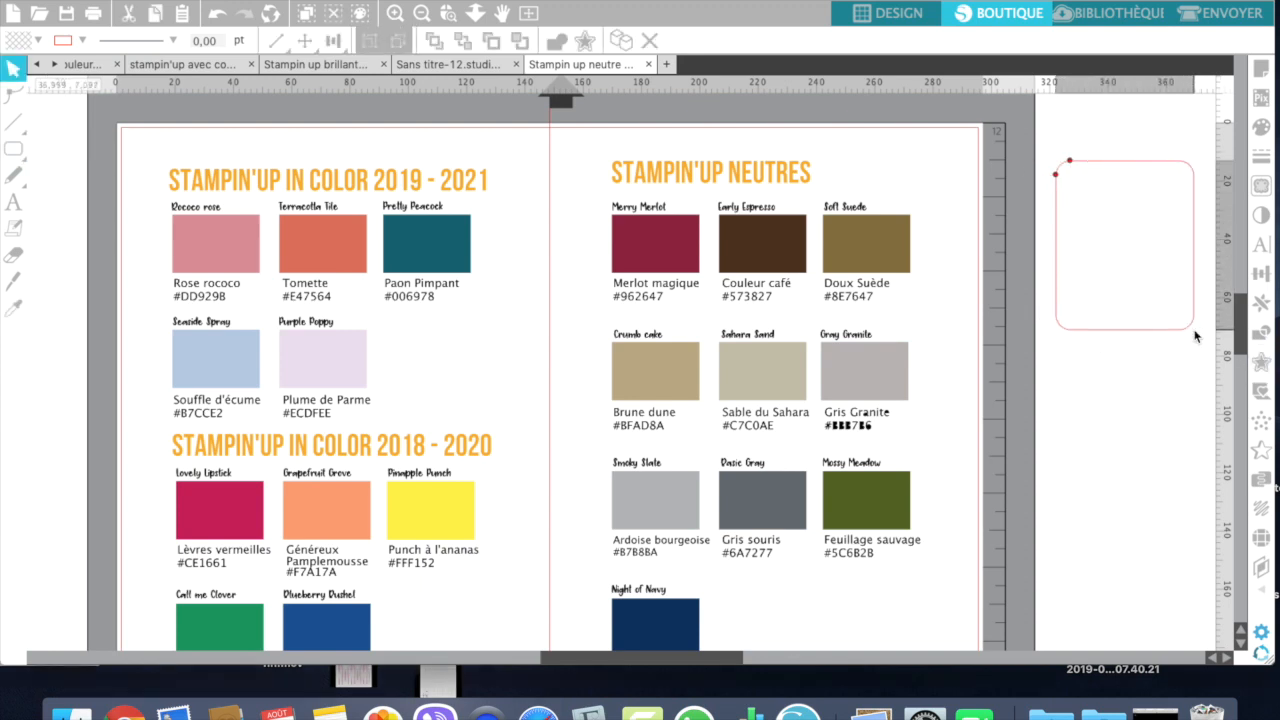
pyautogui.press('i')
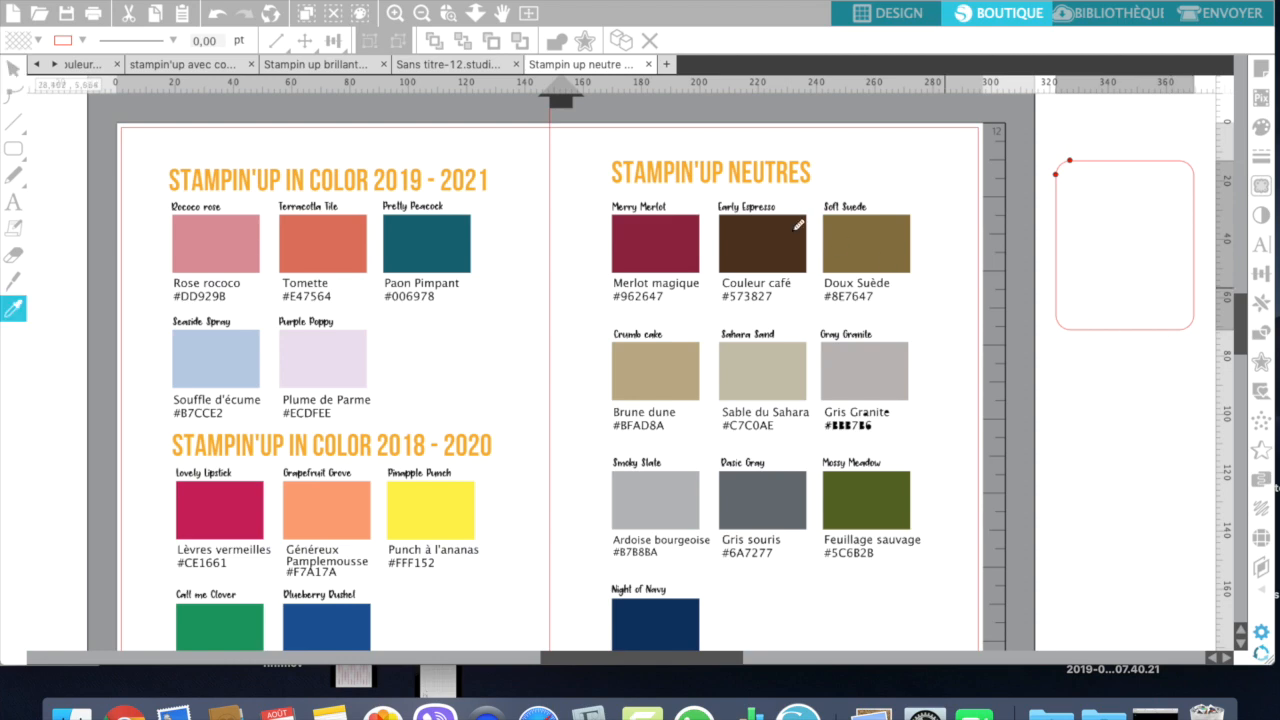
pyautogui.rightClick(686, 233)
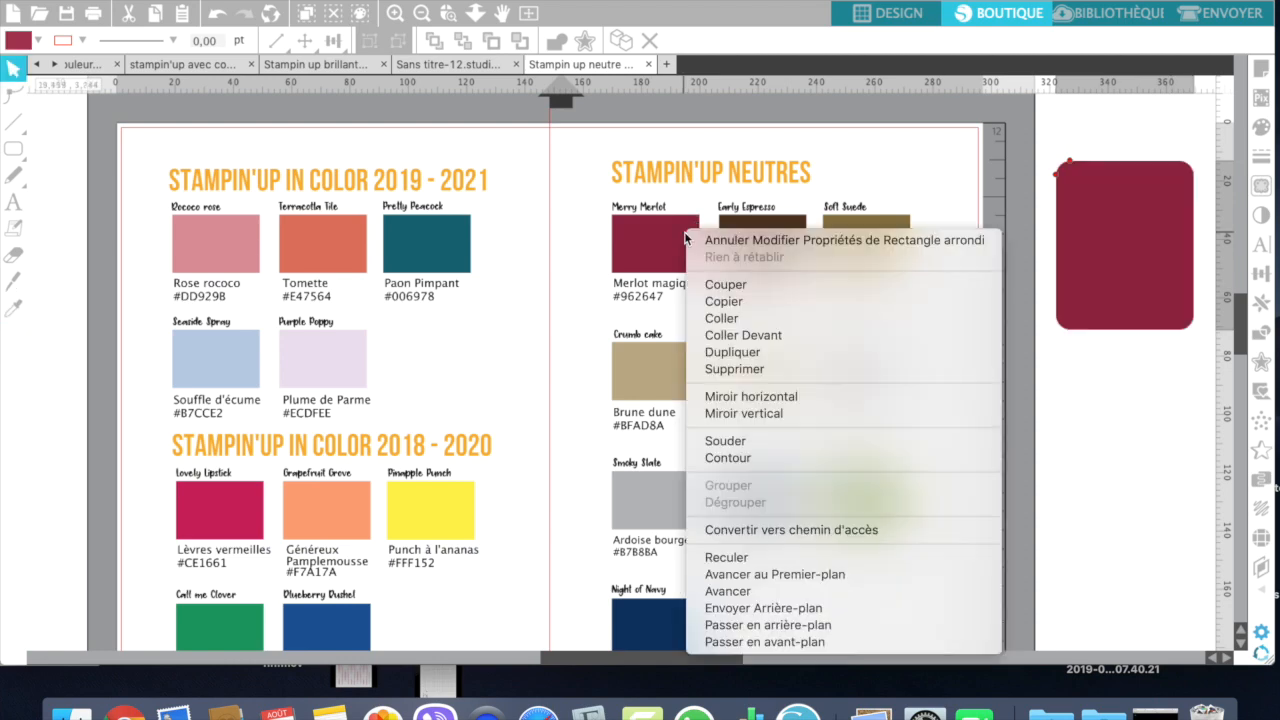
# Step: Delete the filled rounded rectangle beside the page
pyautogui.click(1131, 465)
pyautogui.click(1112, 236)
pyautogui.press('Delete')
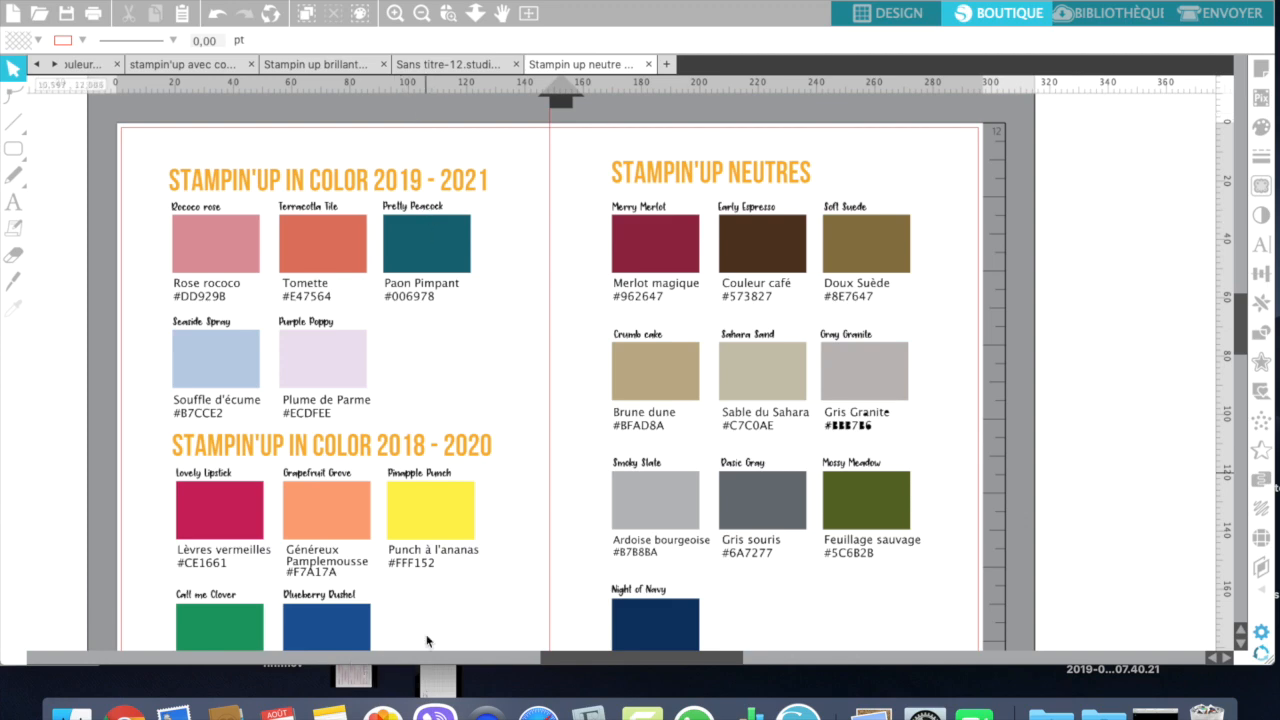
# Step: Review the Brillants and Subtils, Royaux and Essentiels, and Couleurs Supprimées swatch sheets in the other open documents
pyautogui.click(426, 67)
pyautogui.click(324, 64)
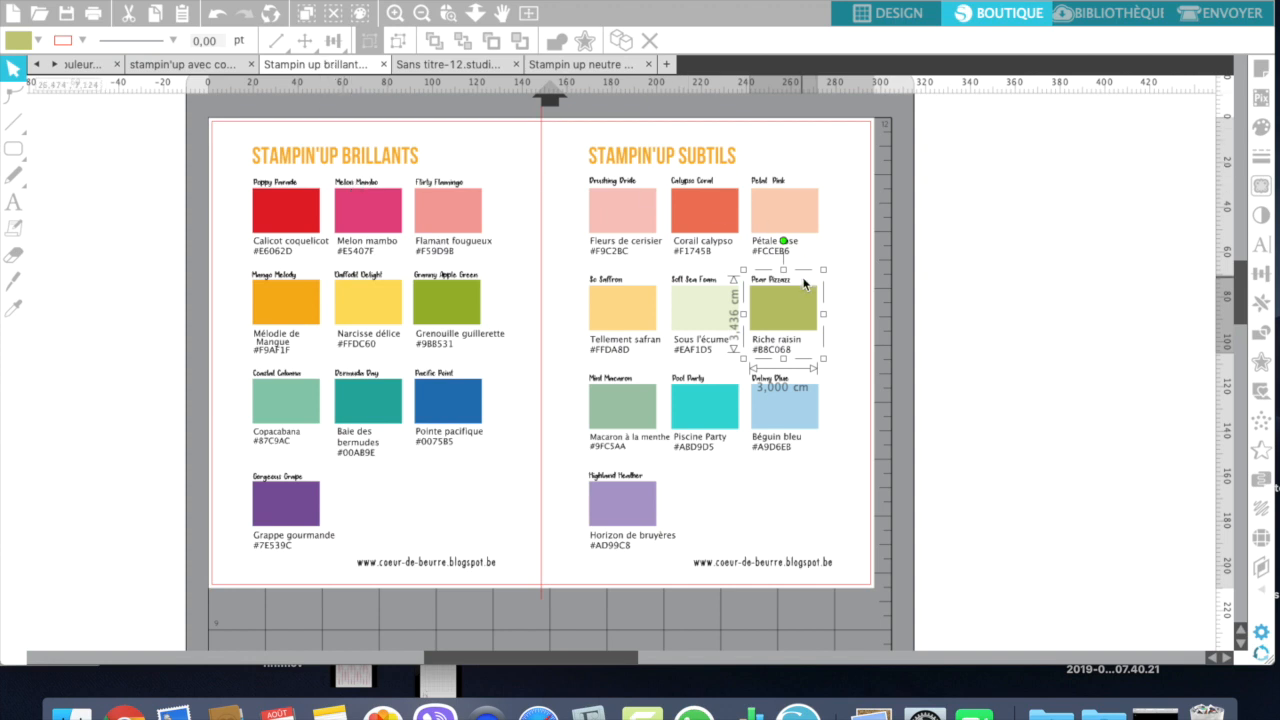
pyautogui.click(234, 67)
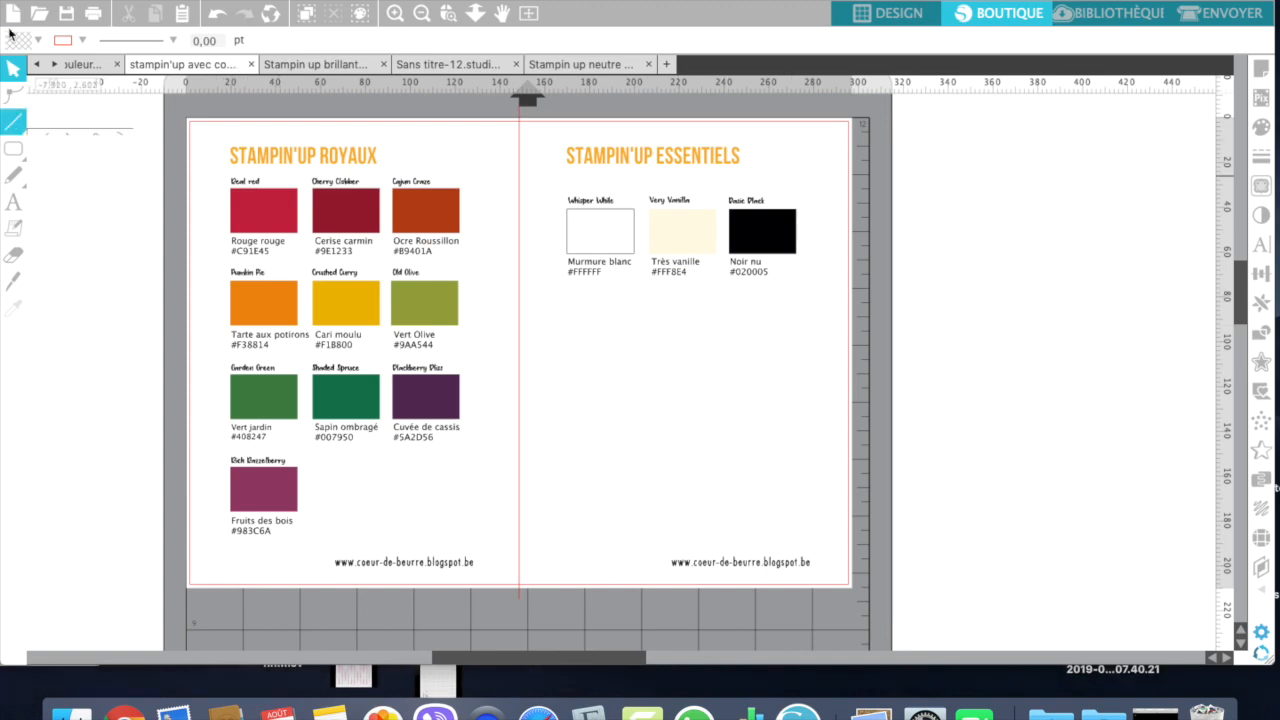
pyautogui.click(96, 65)
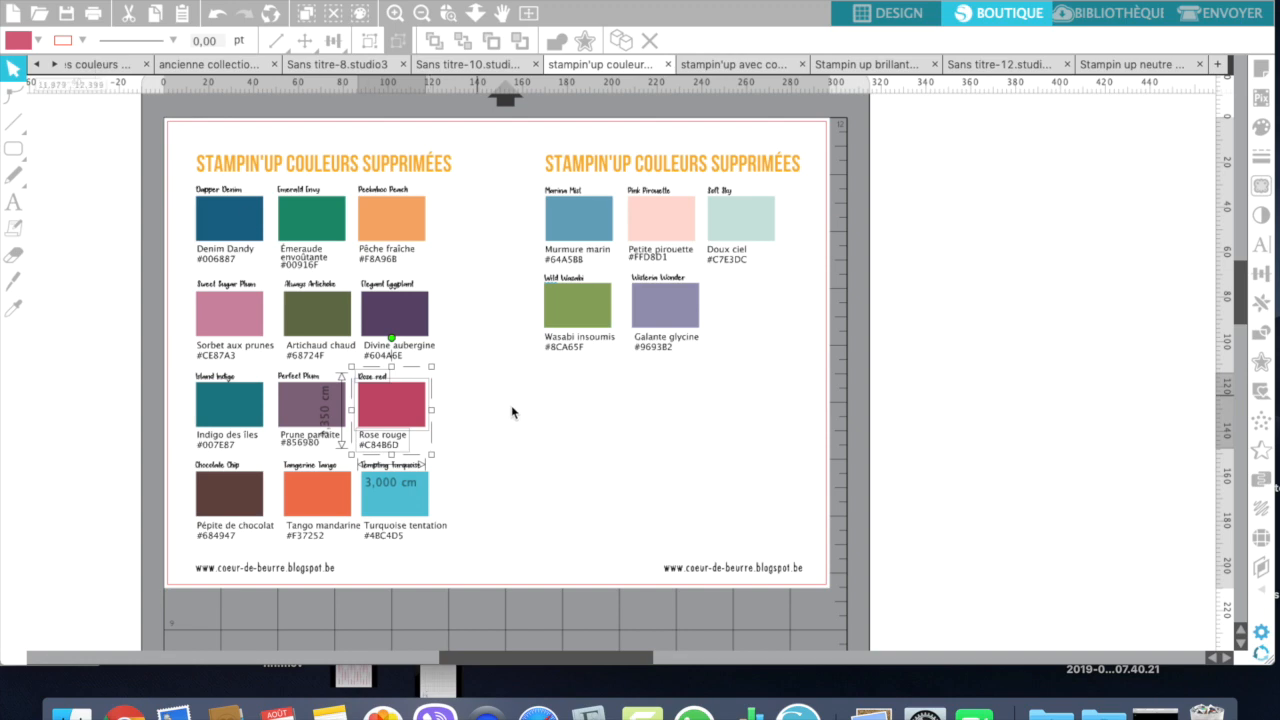
pyautogui.click(669, 498)
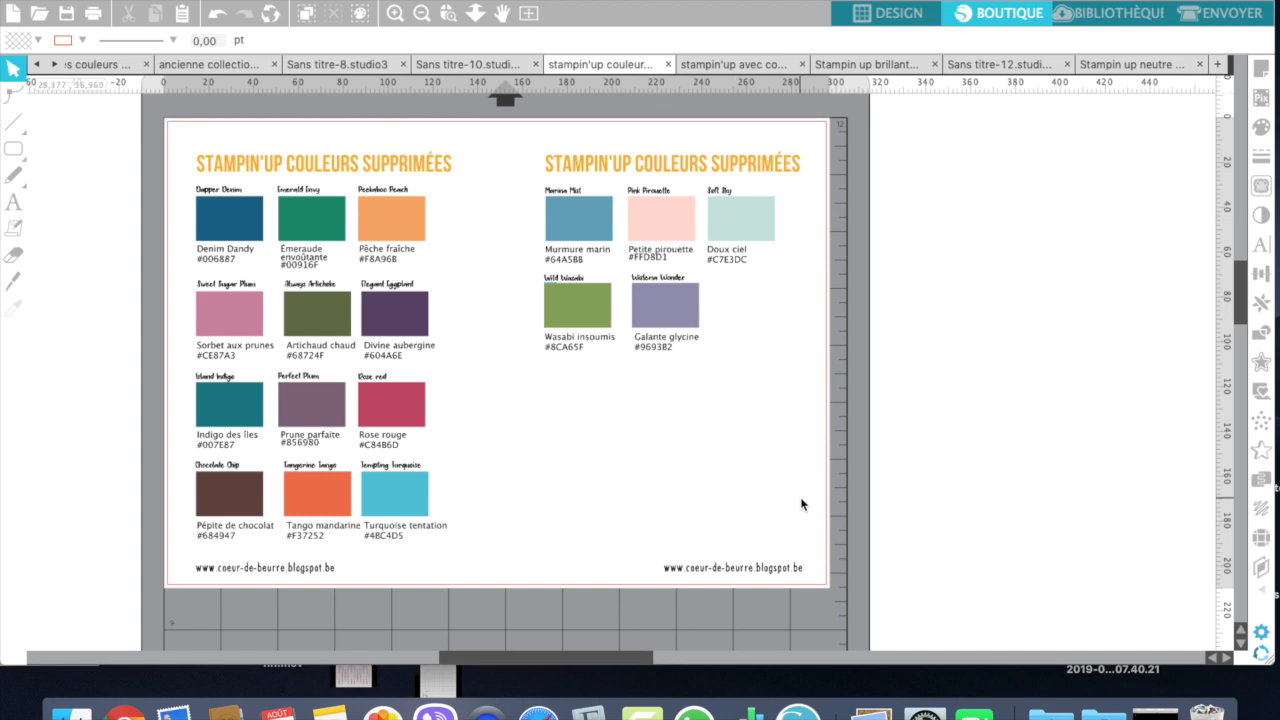
# Step: Ungroup the row of Garden Green, Shaded Spruce and Blackberry Bliss swatches on the Stampin'Up Royaux sheet
pyautogui.click(748, 65)
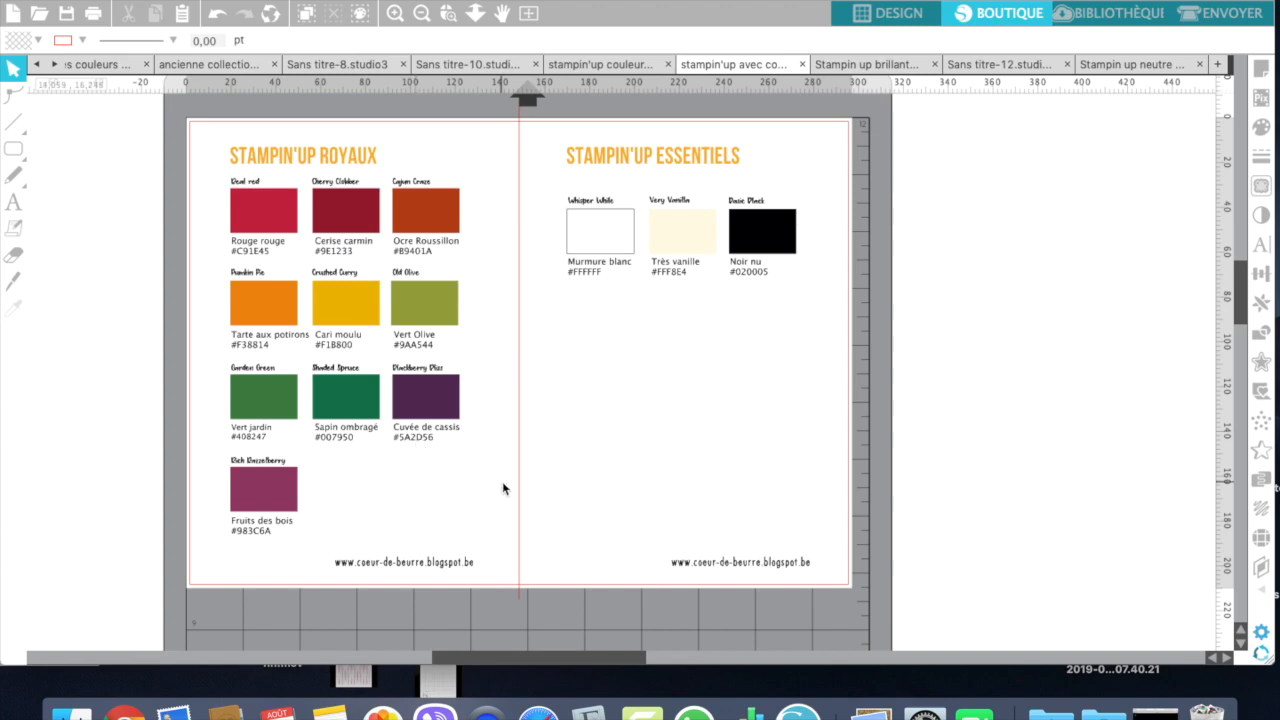
pyautogui.press('z')
pyautogui.moveTo(183, 362); pyautogui.dragTo(598, 508)
pyautogui.click(722, 347)
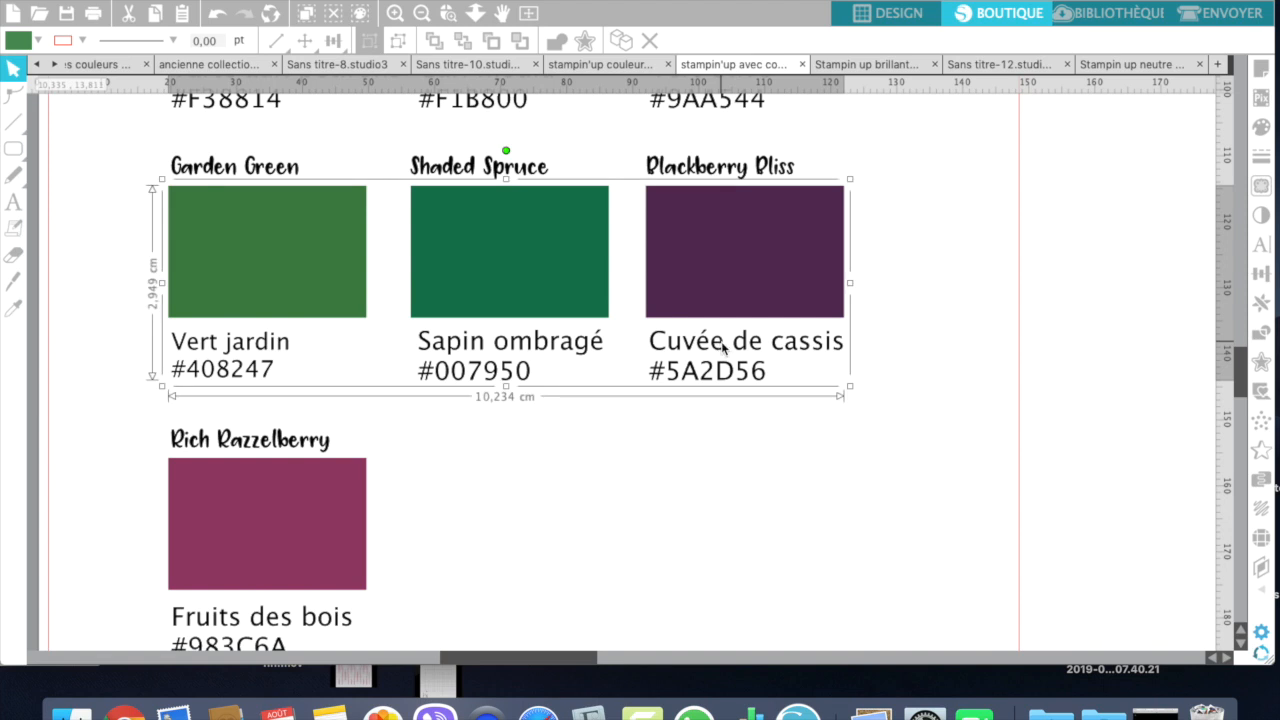
pyautogui.rightClick(722, 347)
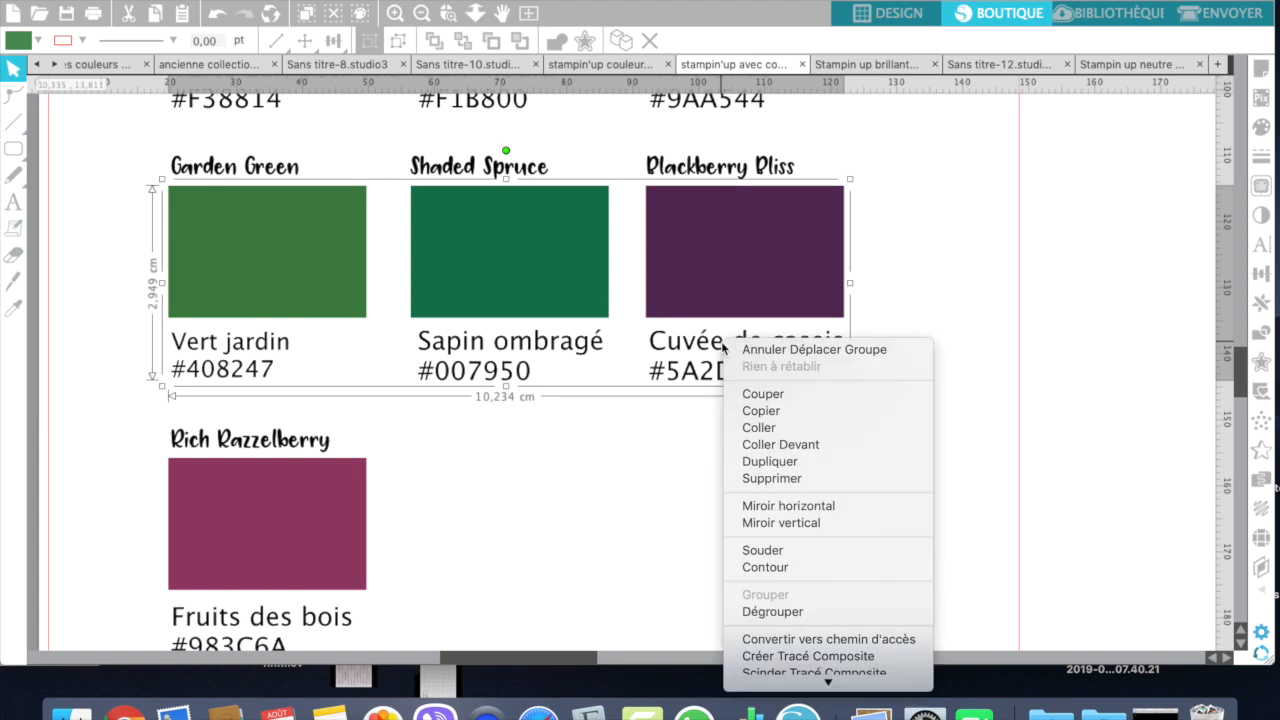
pyautogui.click(766, 612)
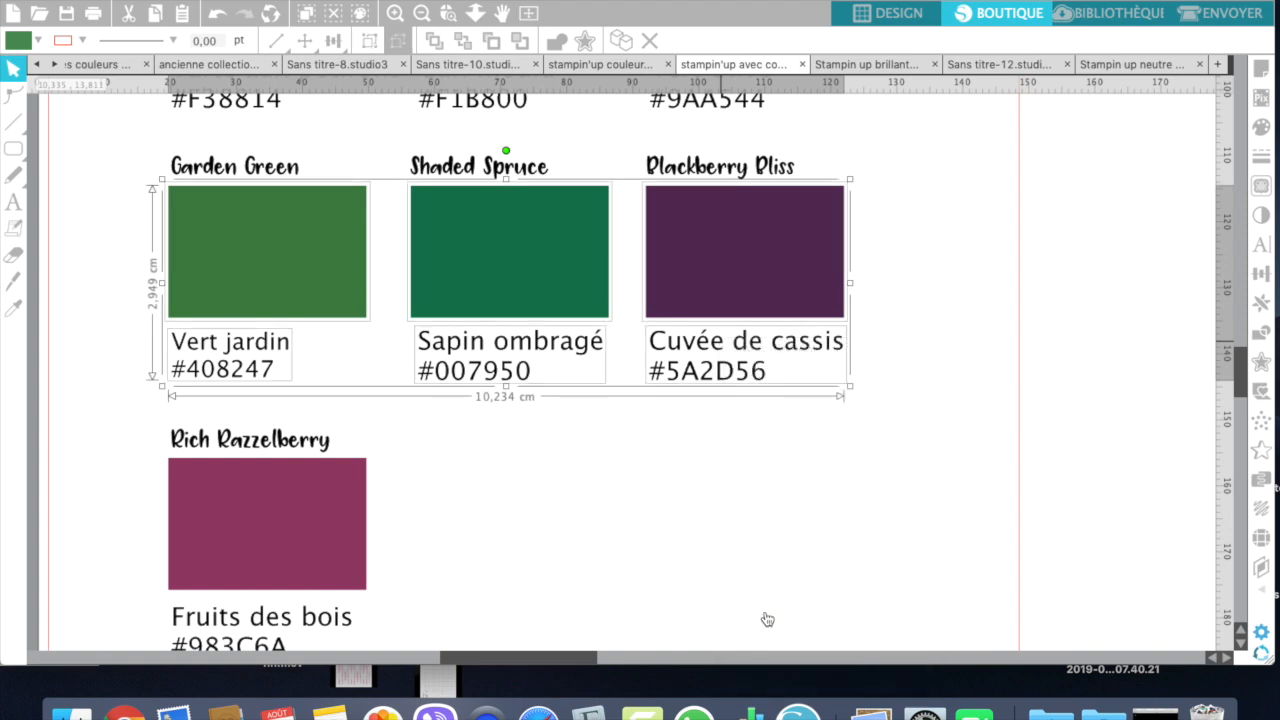
pyautogui.click(765, 611)
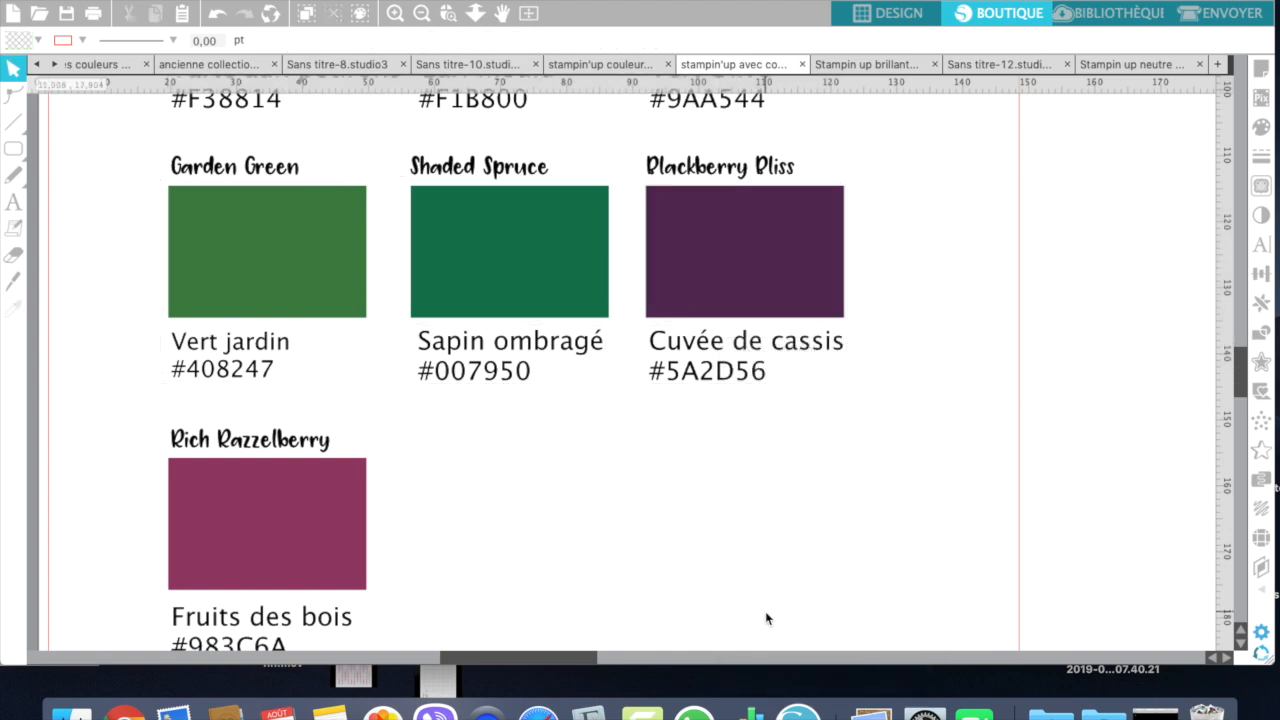
# Step: Group the Blackberry Bliss rectangle with its English title and its Cuvée de cassis #5A2D56 label
pyautogui.click(715, 373)
pyautogui.keyDown('shift'); pyautogui.click(720, 312); pyautogui.keyUp('shift')
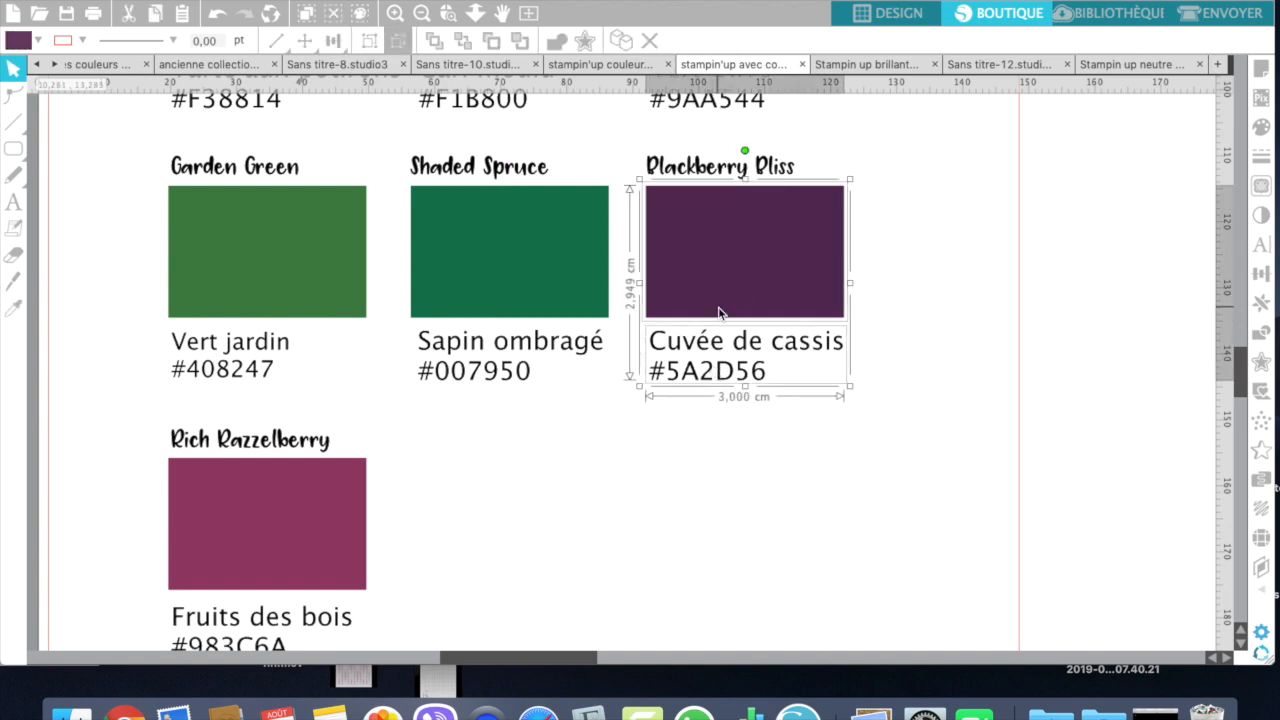
pyautogui.keyDown('shift'); pyautogui.click(727, 168); pyautogui.keyUp('shift')
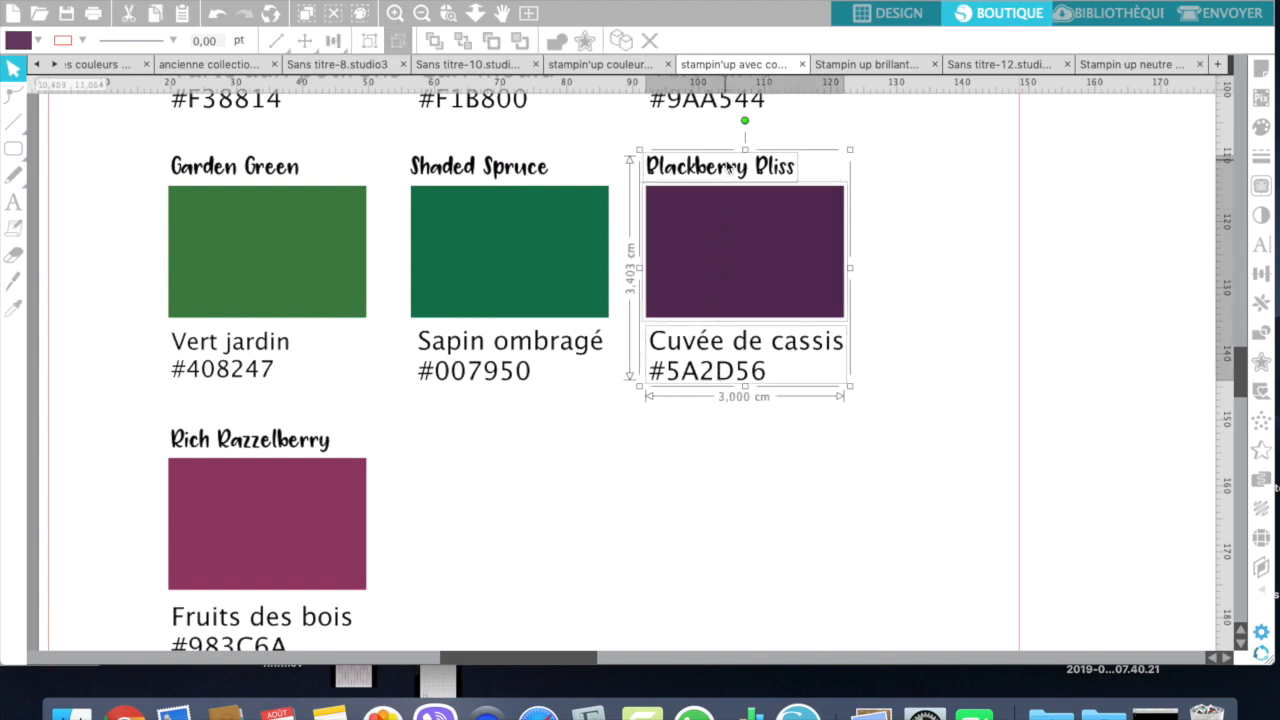
pyautogui.press('super+g')
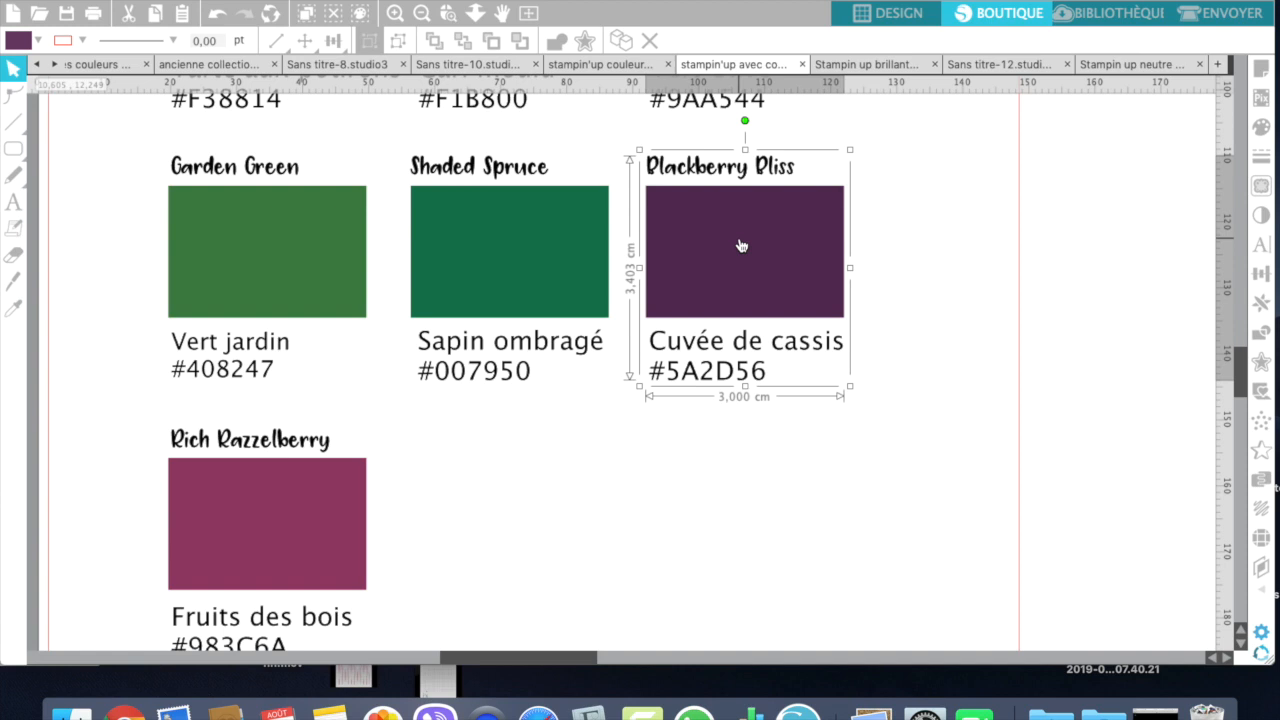
pyautogui.click(924, 190)
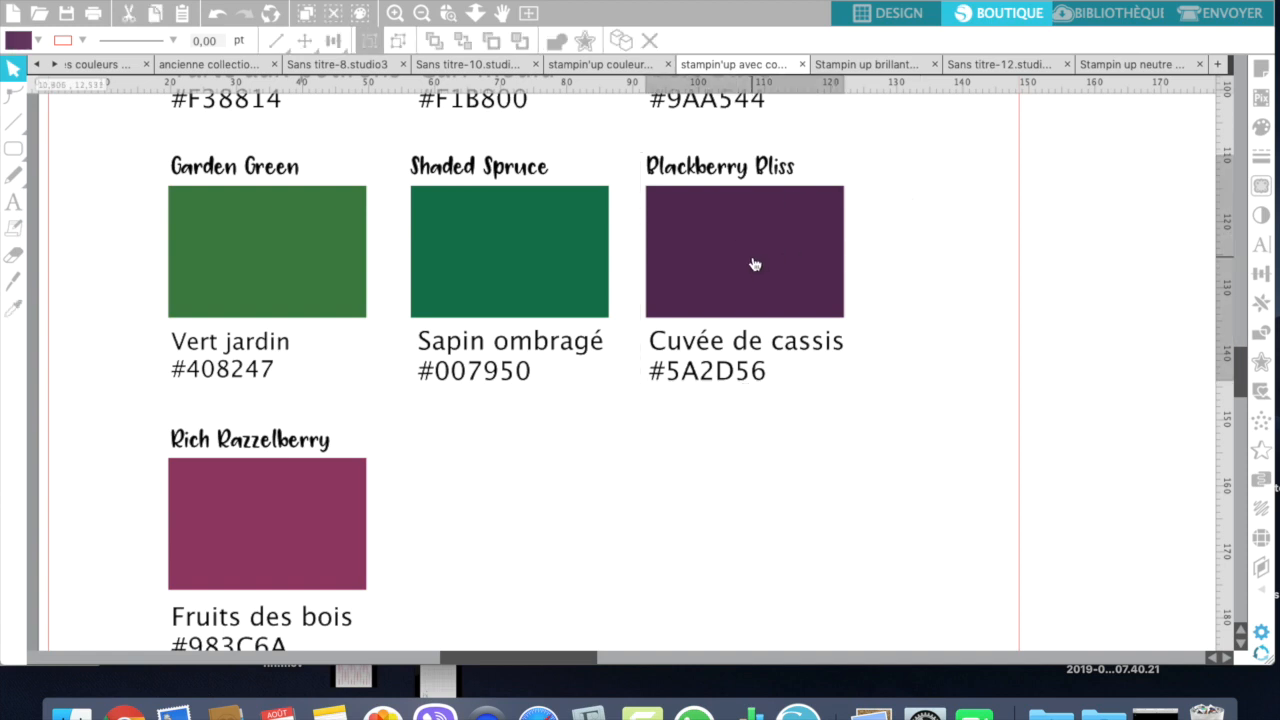
# Step: Test moving the Blackberry Bliss group slightly down and to the right, undo the move and reselect the group
pyautogui.moveTo(751, 263); pyautogui.dragTo(778, 291)
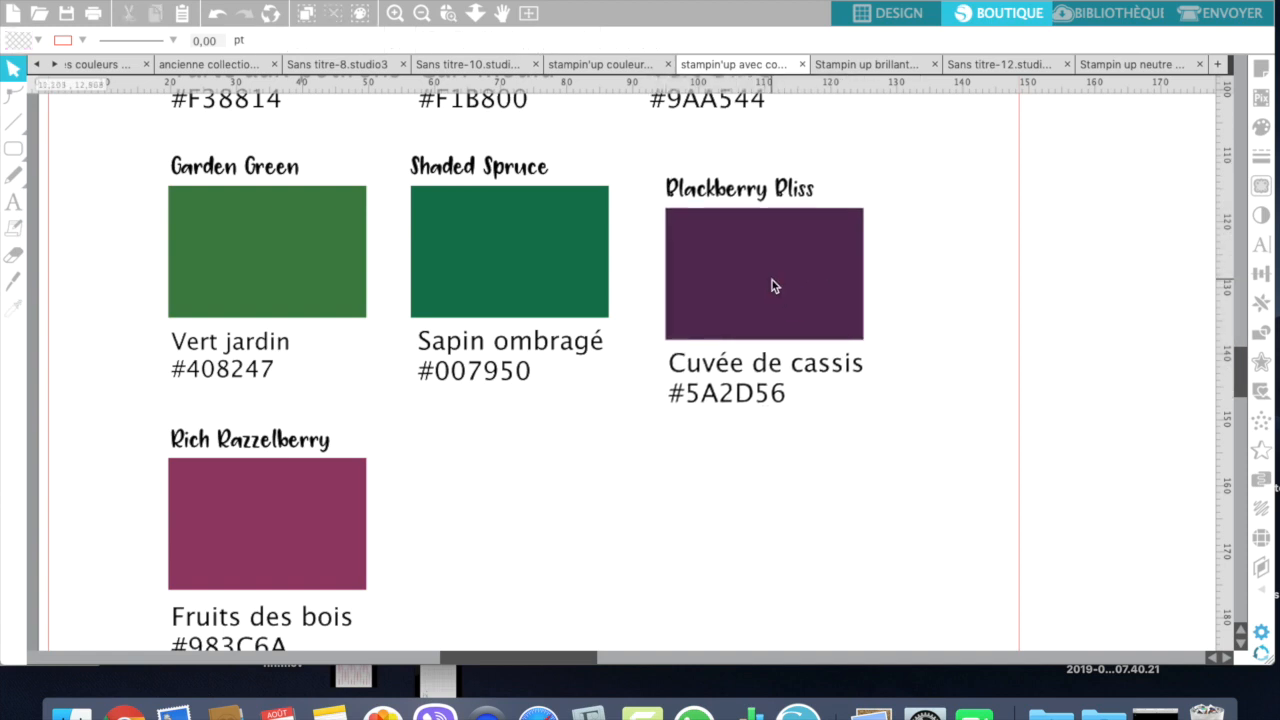
pyautogui.press('super+z')
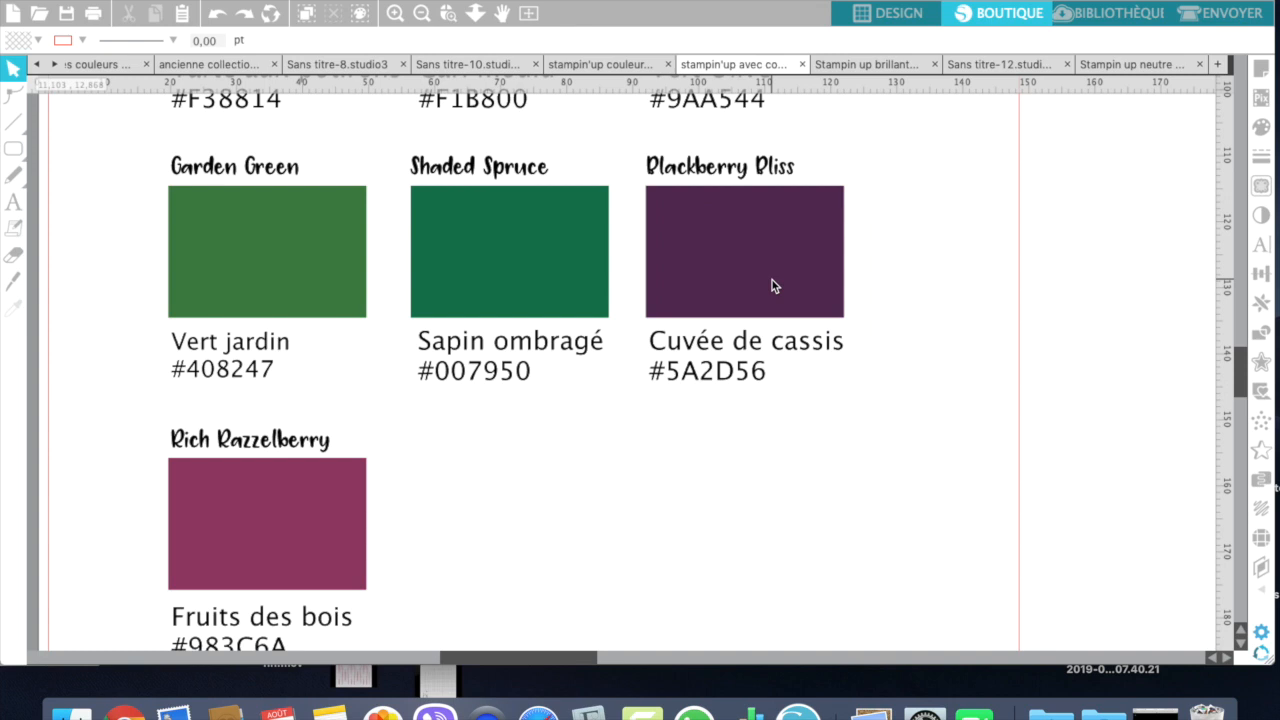
pyautogui.click(772, 282)
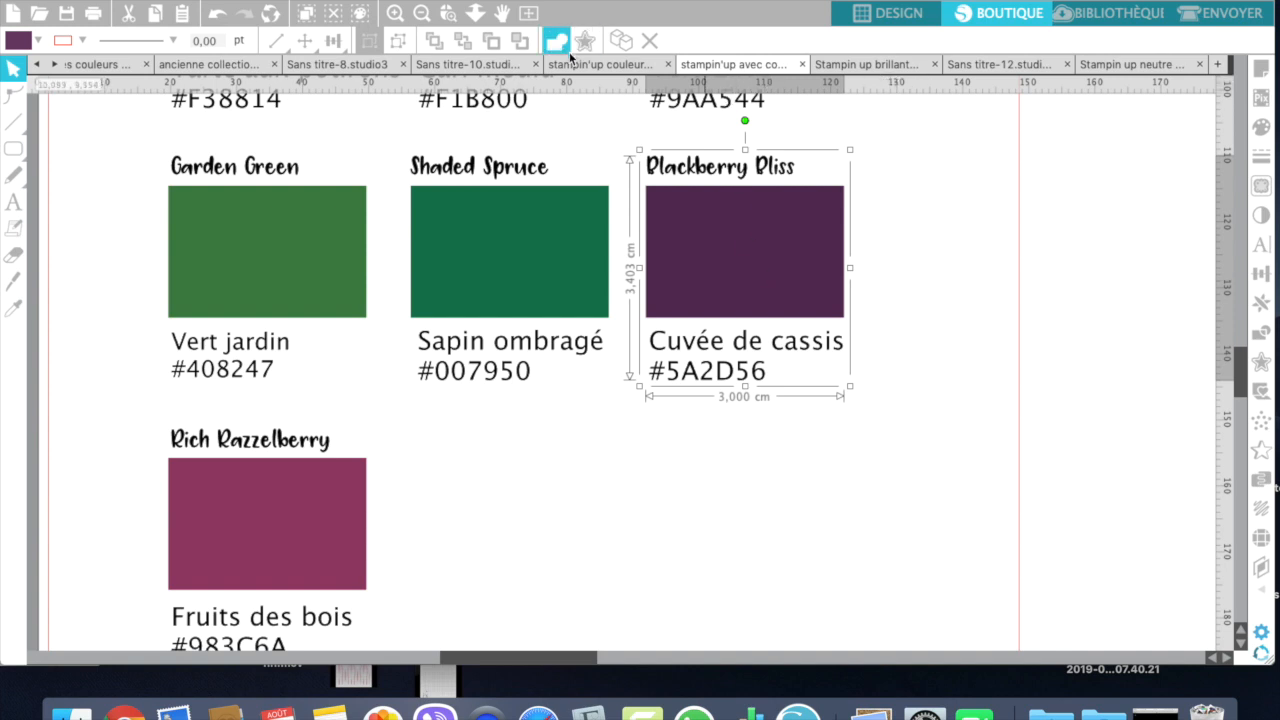
# Step: Switch to the Sans titre-12 document and view the colour combination gathered at the start of its page
pyautogui.click(997, 68)
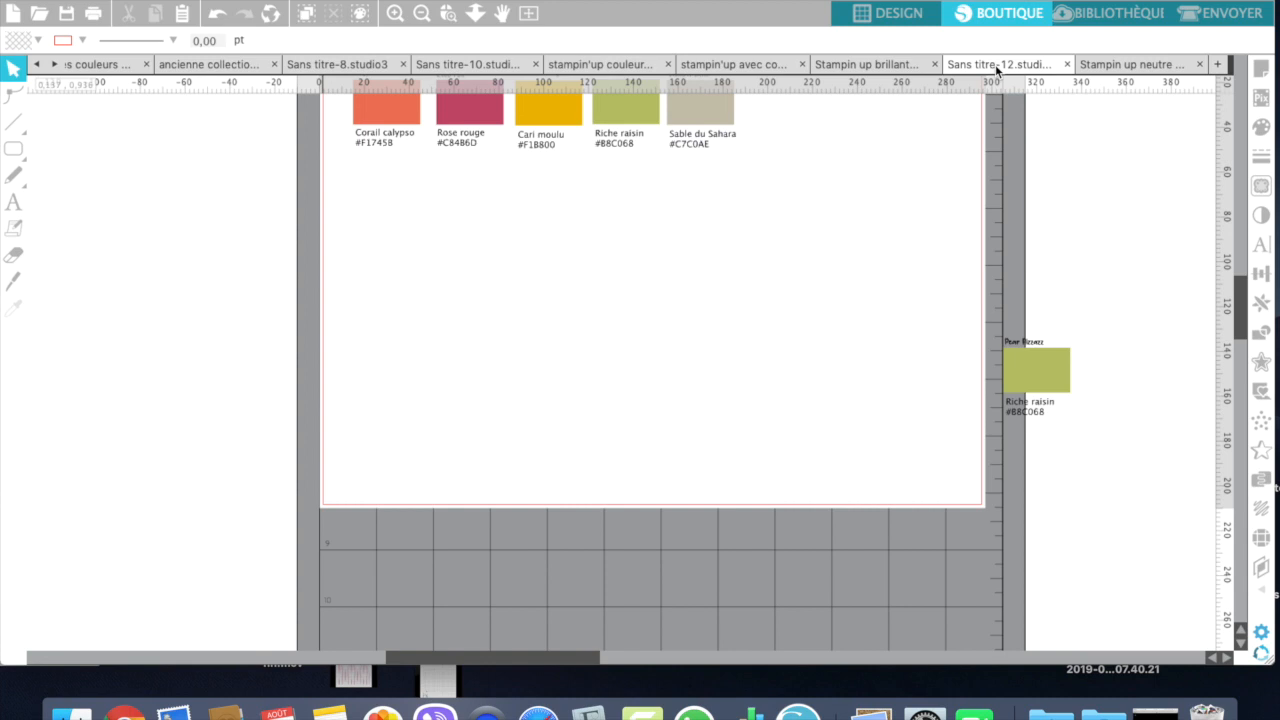
pyautogui.scroll(4, 712, 326)
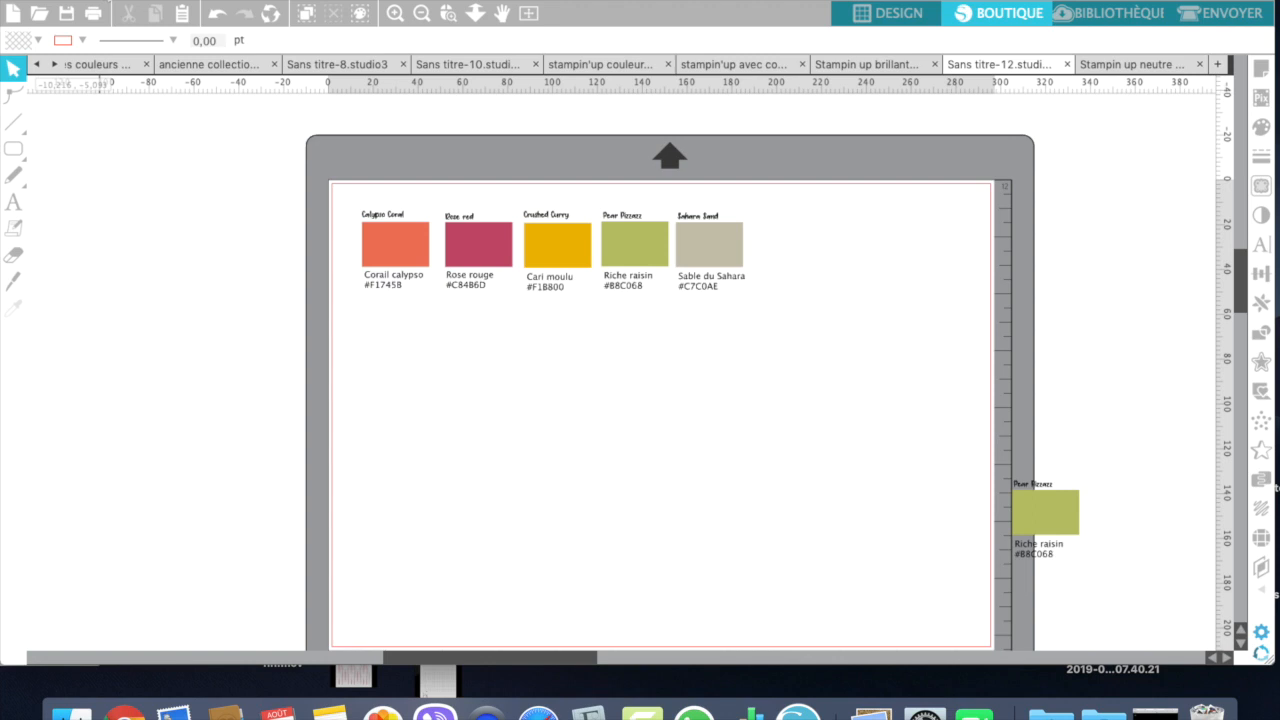
# Step: Open 04.09.18_COLOR-REVAMP_COLOR-COACH_EN.pdf from the desktop in Preview and examine the suggested colour combinations on its first page
pyautogui.moveTo(100, 1); pyautogui.dragTo(192, 1)
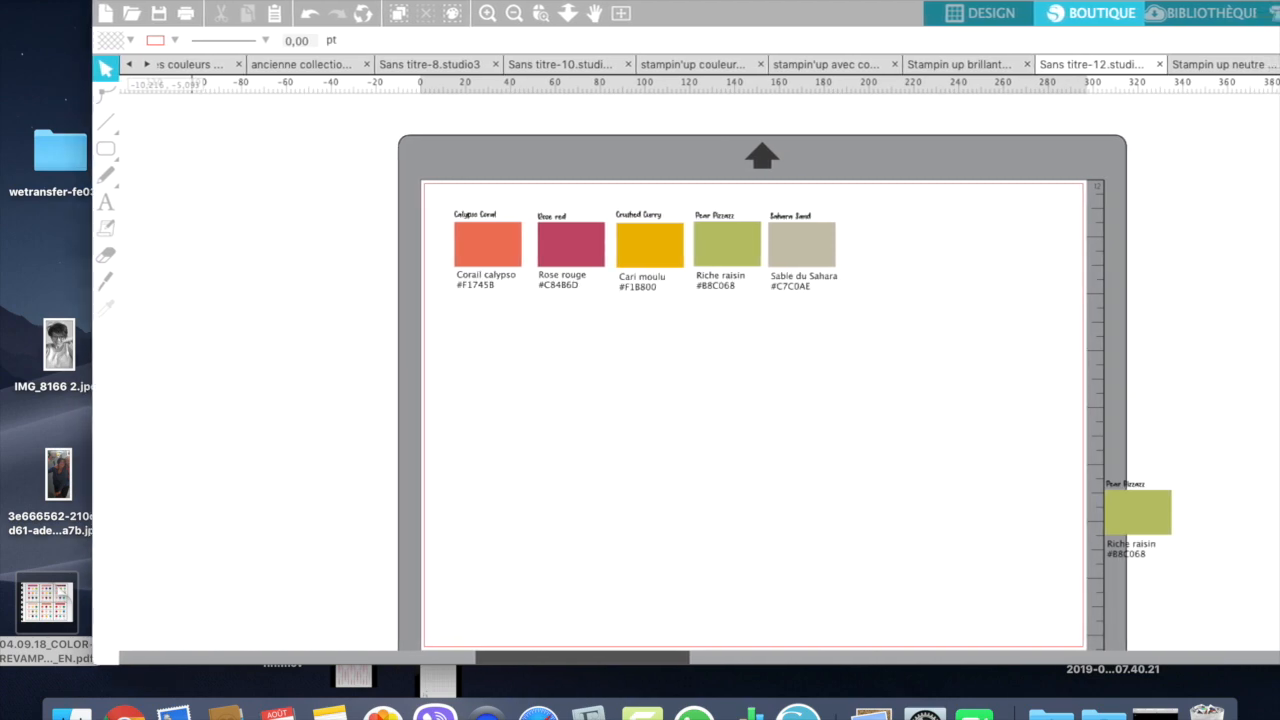
pyautogui.moveTo(42, 606)
pyautogui.doubleClick(42, 603)
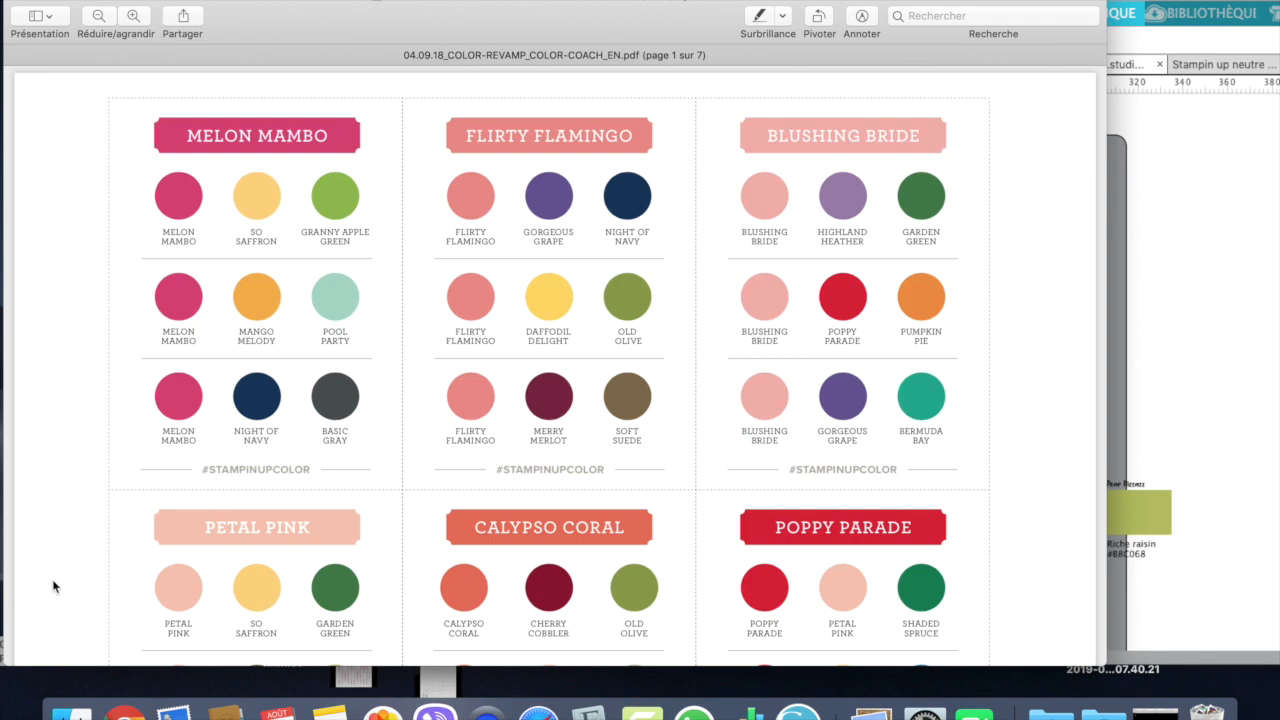
pyautogui.scroll(-6, 1088, 349)
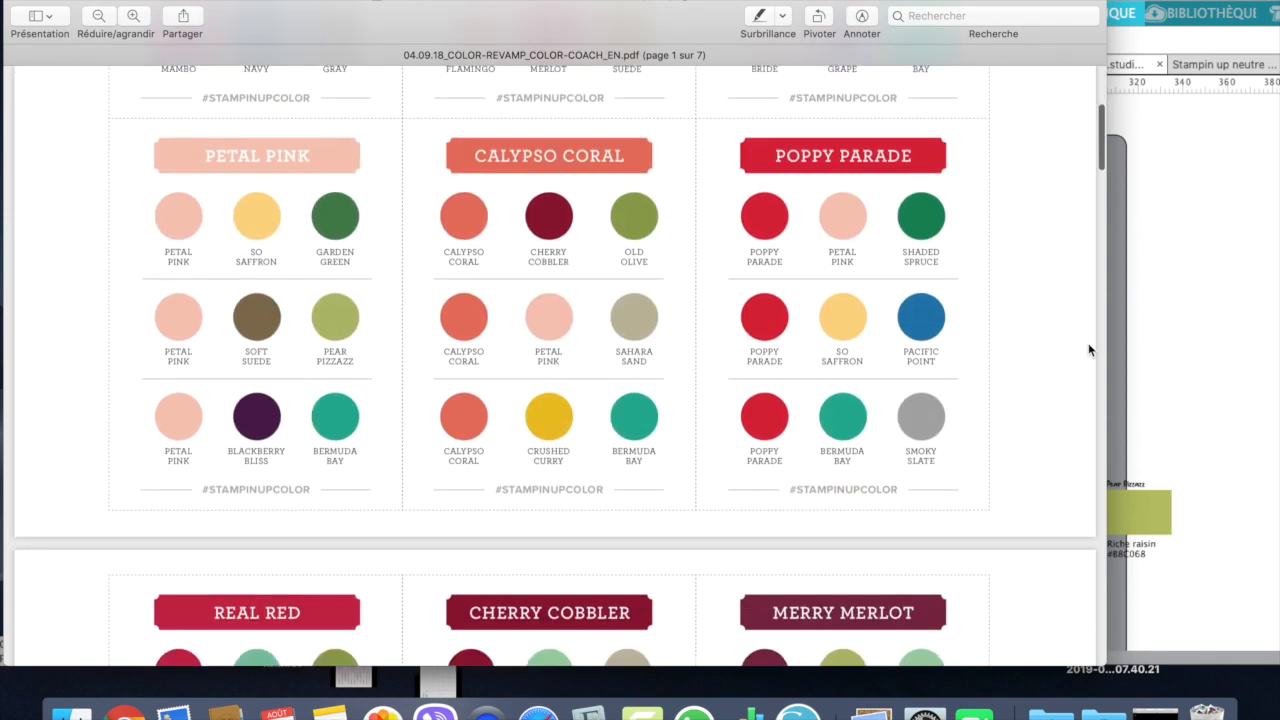
# Step: Examine the three-colour combinations suggested for each Stampin'Up colour across the remaining pages of the Color Coach PDF, and return to its first page
pyautogui.scroll(-10, 1088, 349)
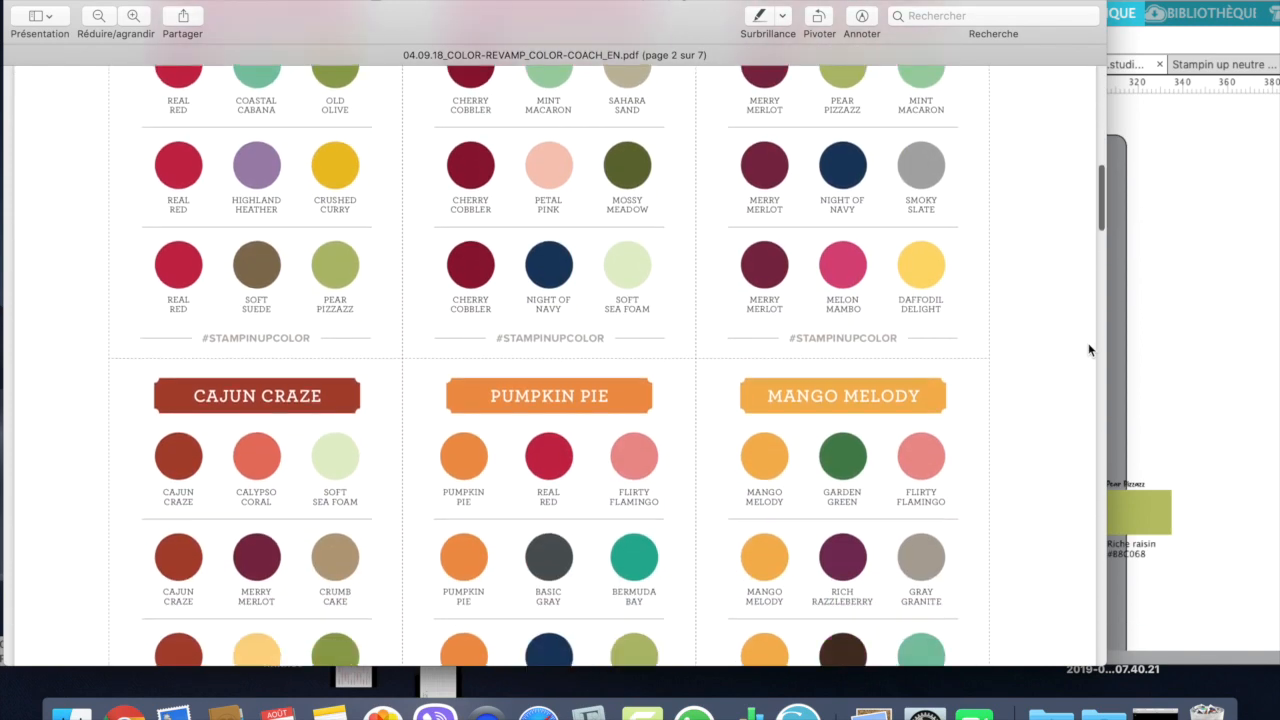
pyautogui.scroll(-9, 1089, 349)
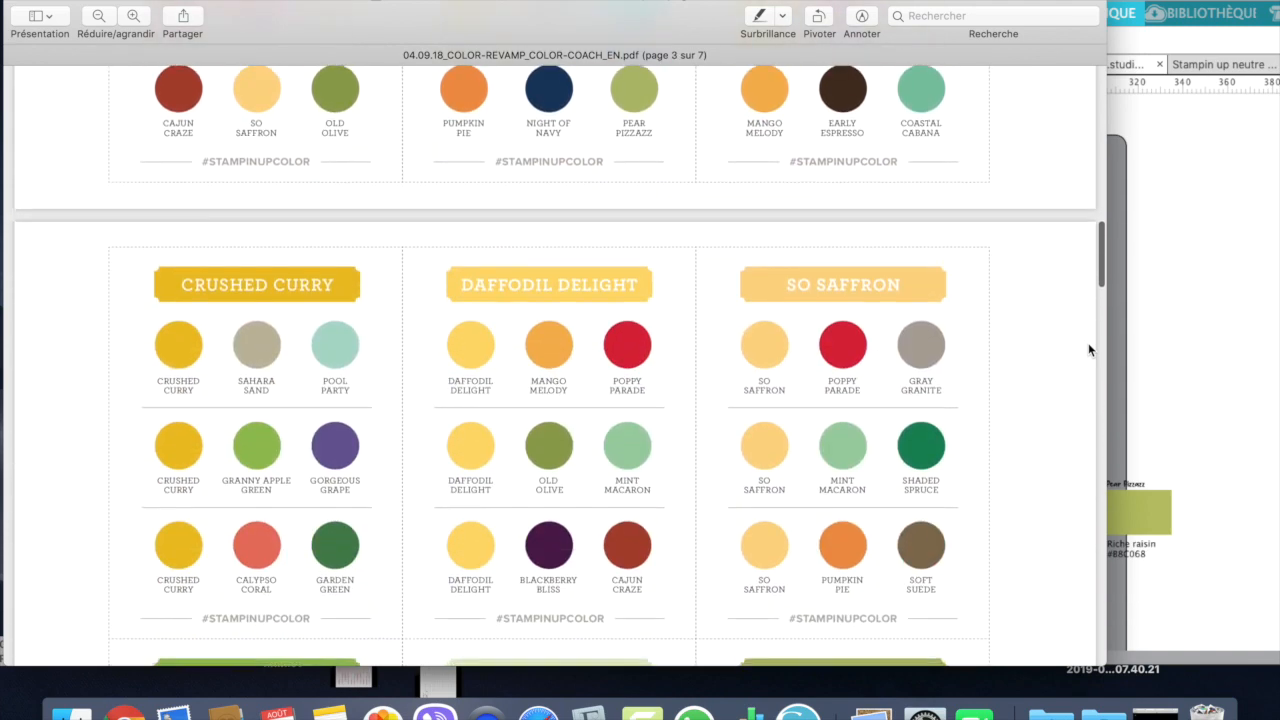
pyautogui.scroll(-14, 1089, 349)
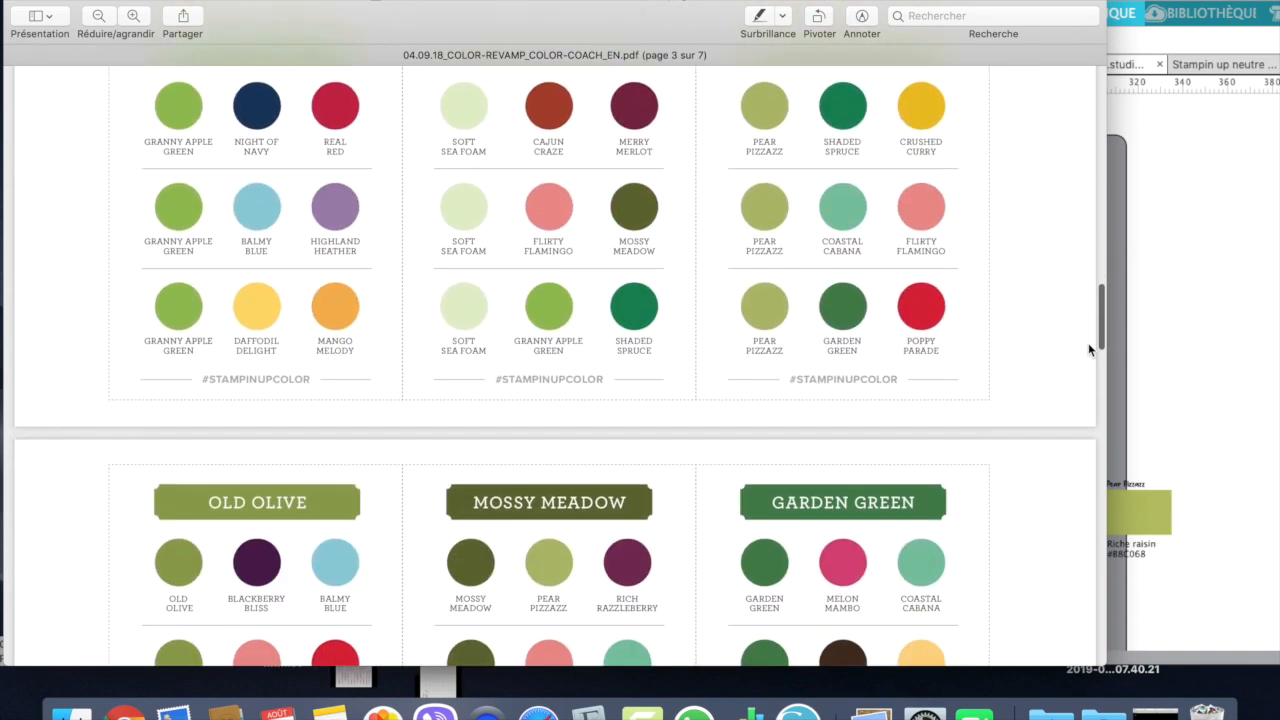
pyautogui.scroll(-15, 1089, 349)
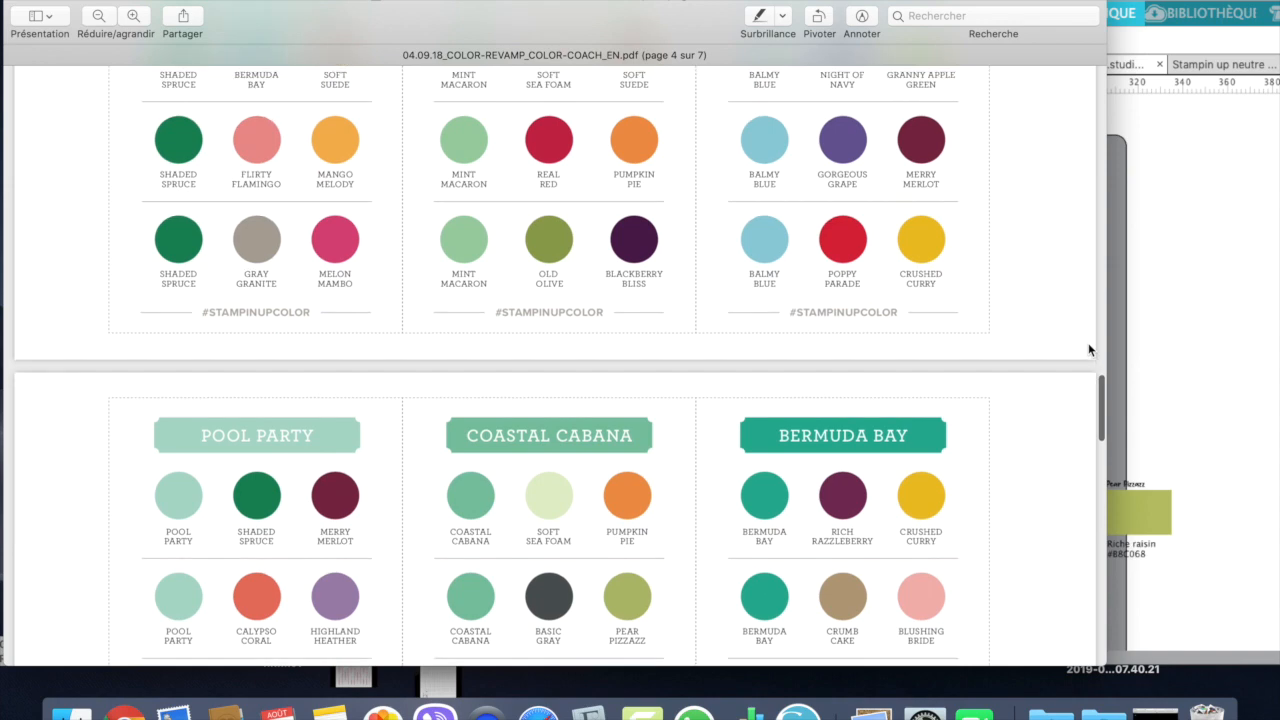
pyautogui.scroll(-13, 1089, 349)
pyautogui.scroll(-10, 1089, 349)
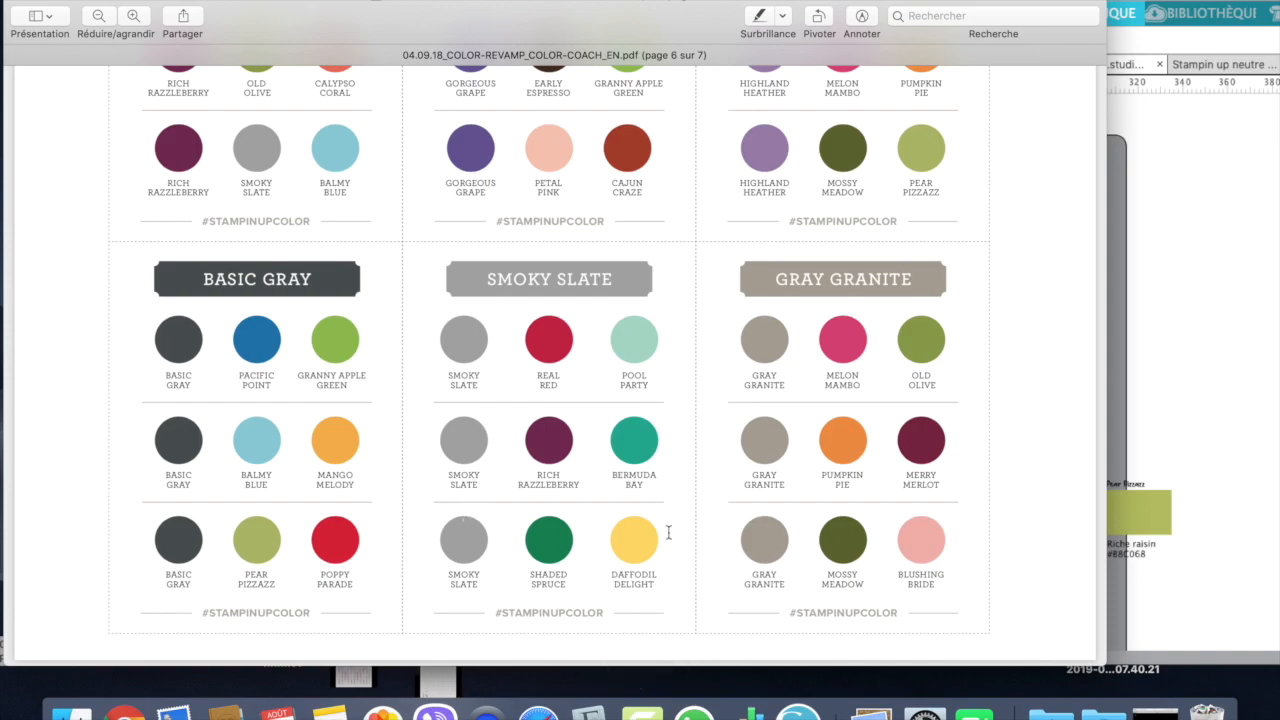
pyautogui.scroll(15, 1068, 277)
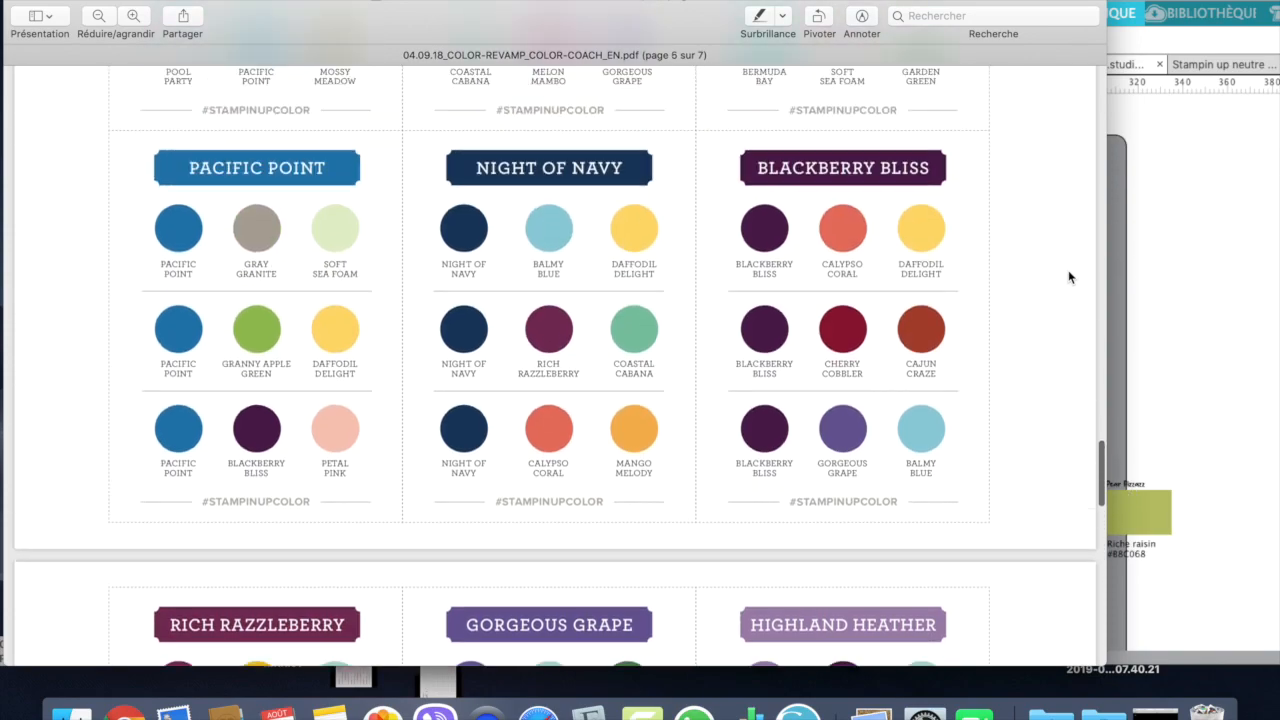
pyautogui.scroll(20, 1068, 277)
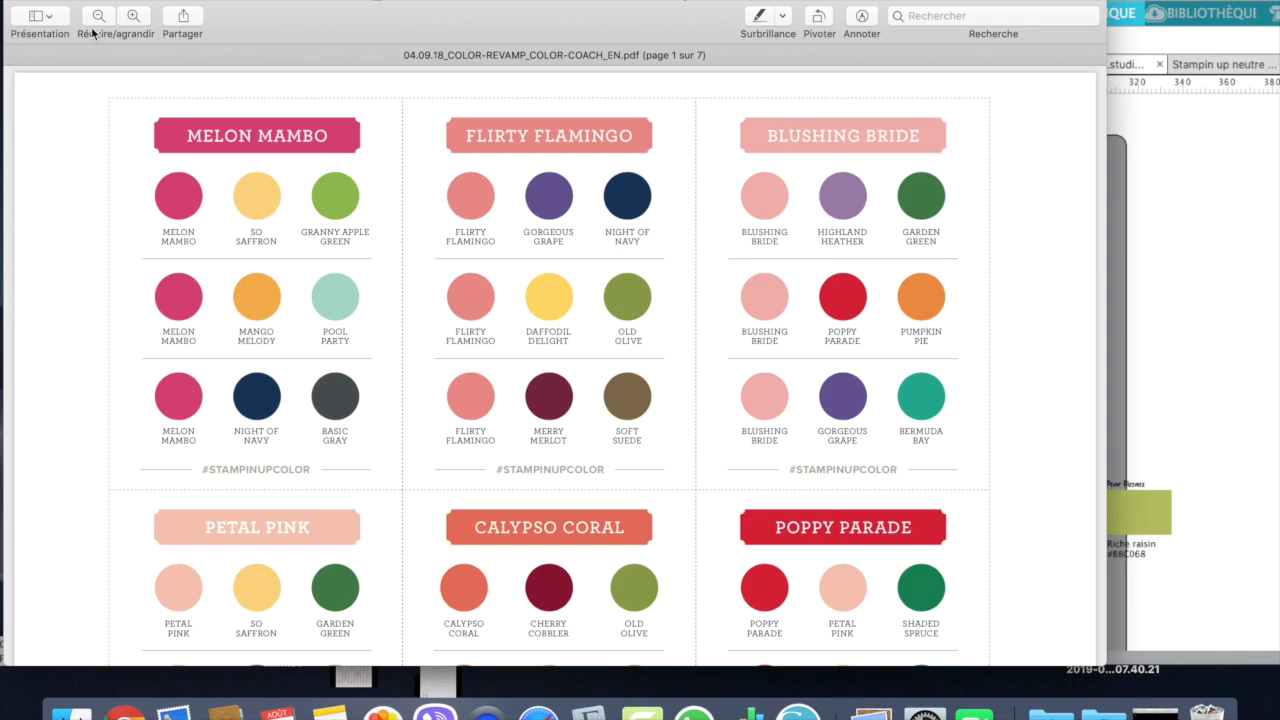
# Step: Close the Color Coach PDF and move the Silhouette Studio window sideways so its full set of tools fits on screen
pyautogui.click(20, 3)
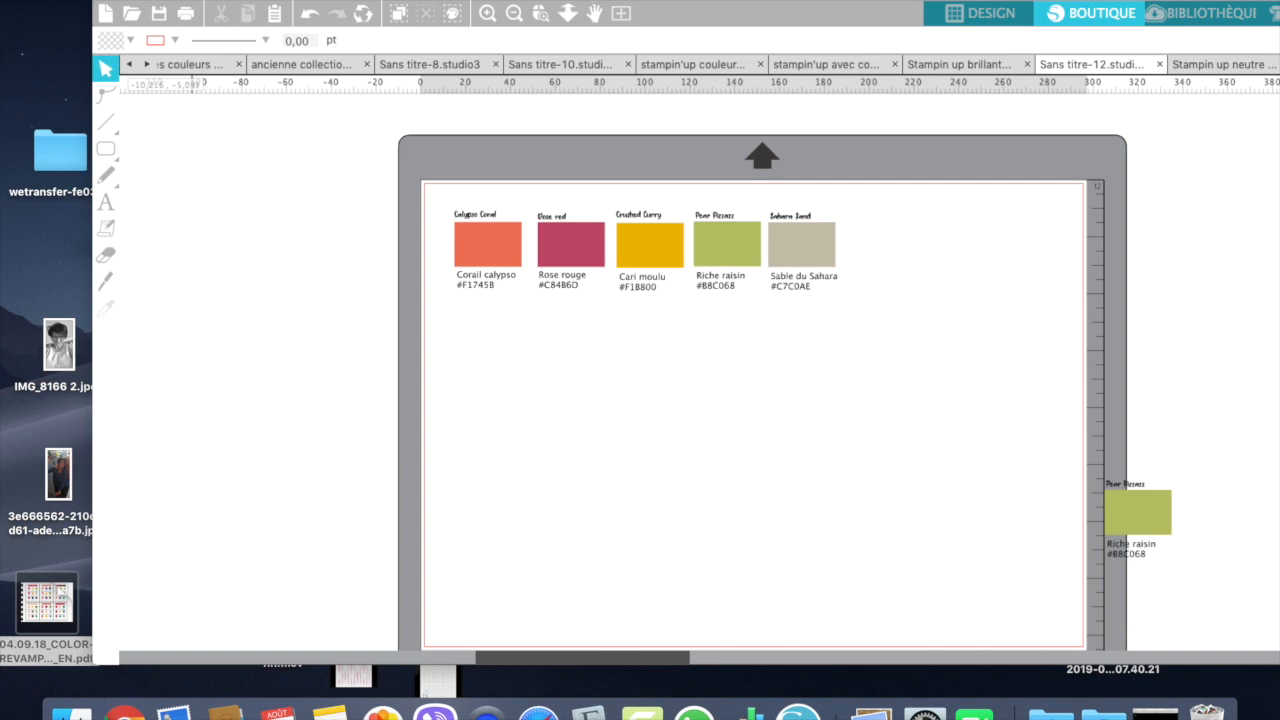
pyautogui.moveTo(541, 3); pyautogui.dragTo(385, 3)
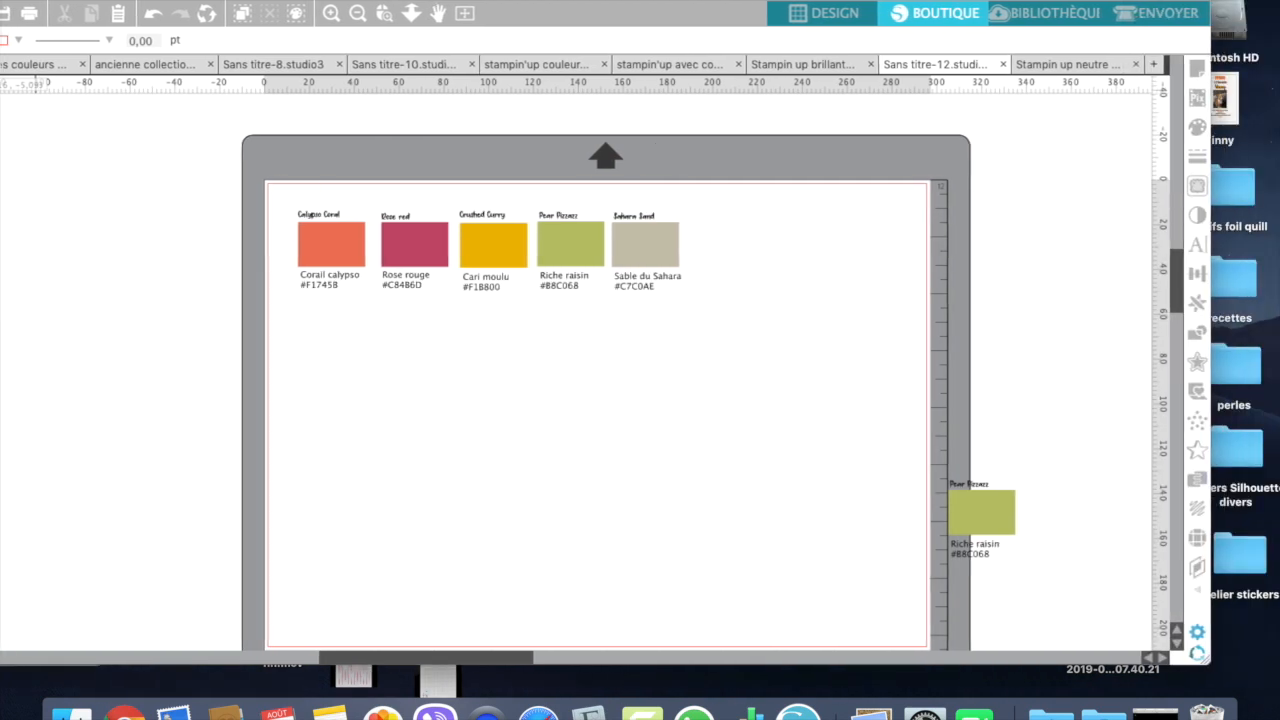